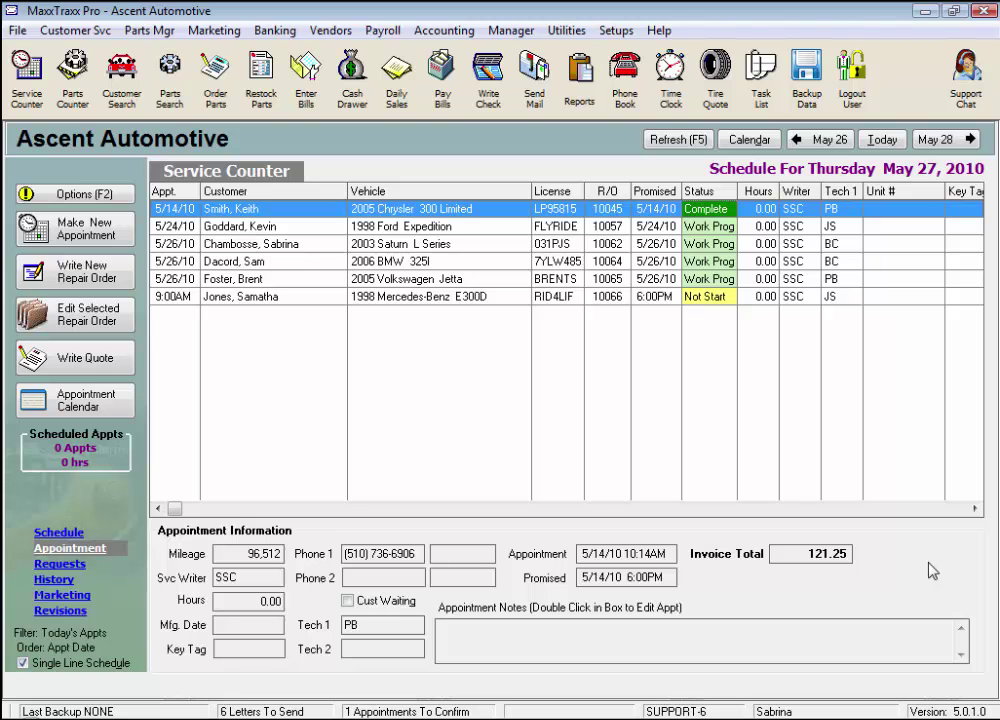
pyautogui.click(511, 33)
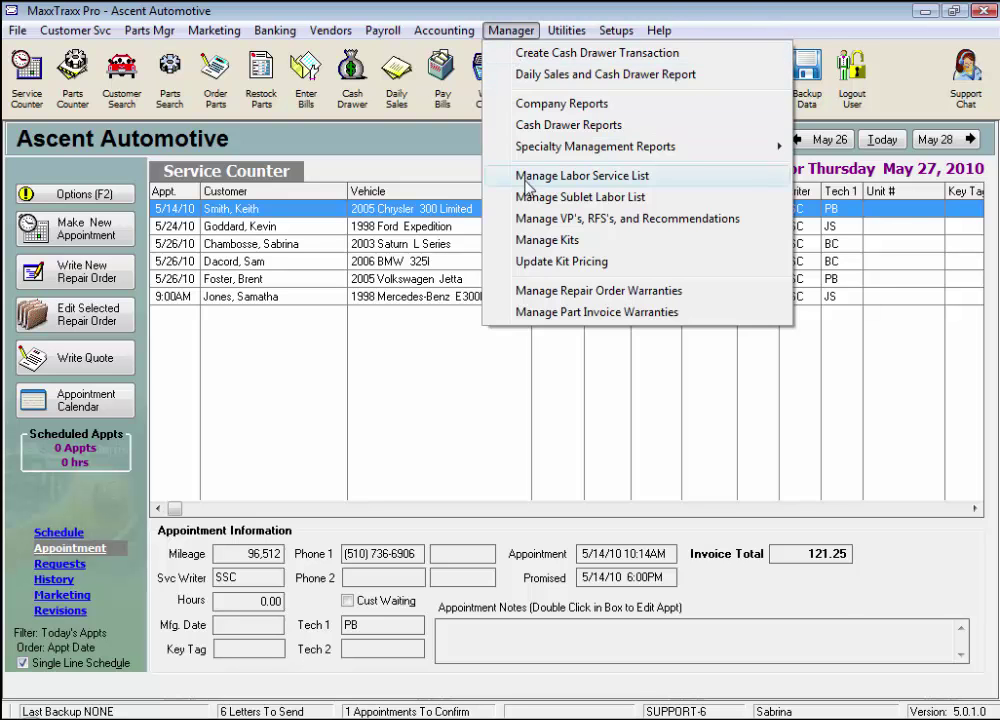
pyautogui.click(580, 176)
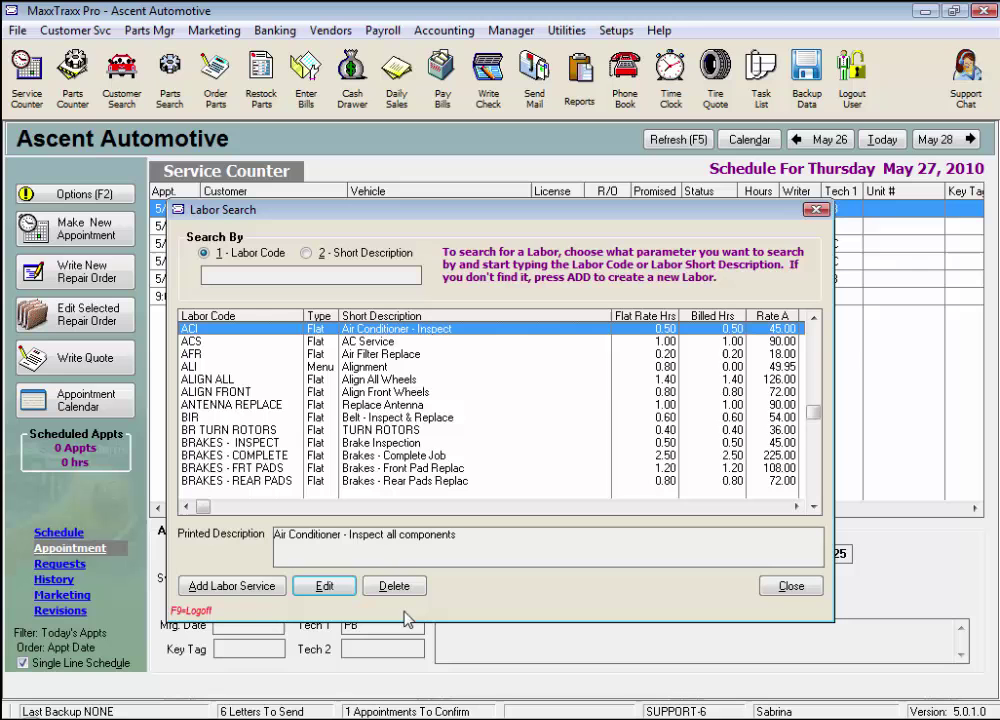
pyautogui.click(233, 588)
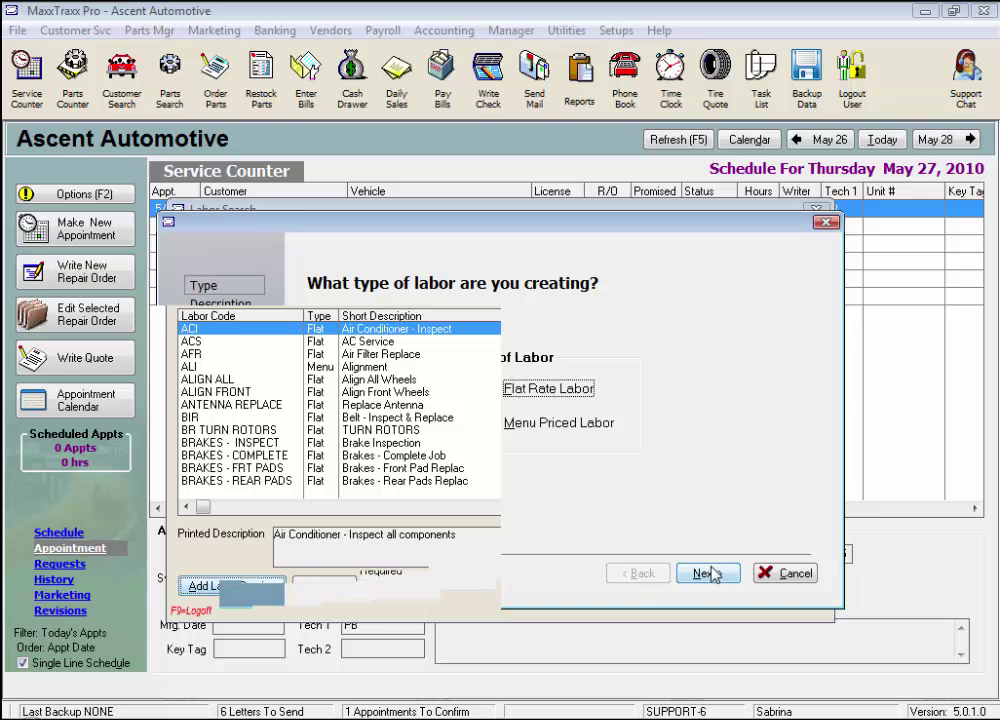
pyautogui.click(768, 573)
pyautogui.click(531, 401)
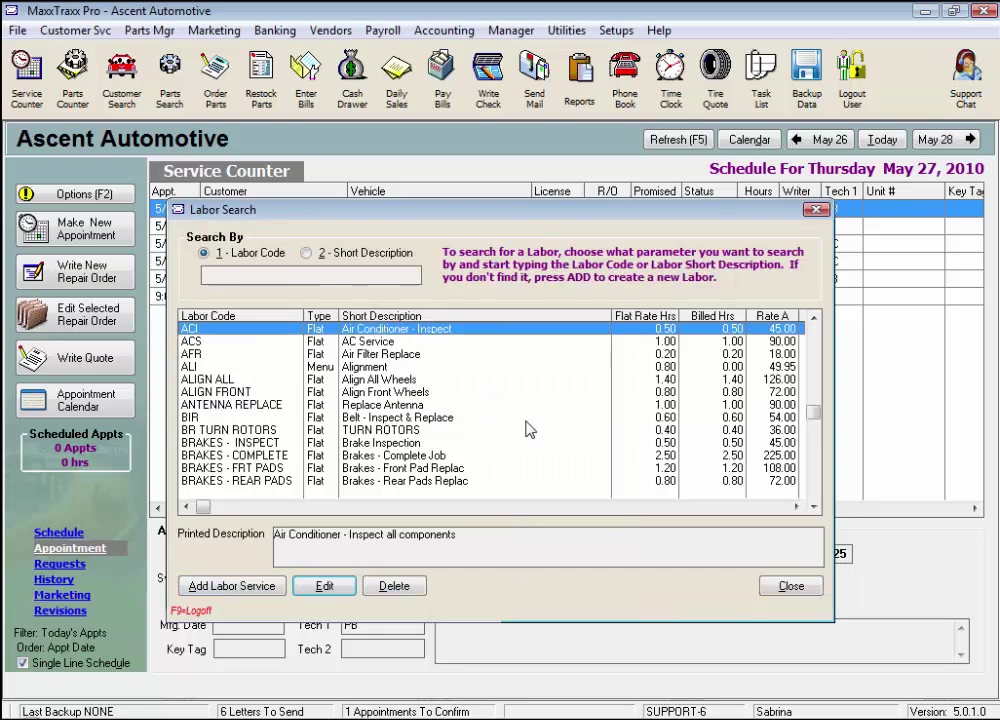
# Step: Open the 1998 Mercedes-Benz E300D repair order and its Labor Search, filtered by code 'a'
pyautogui.click(789, 587)
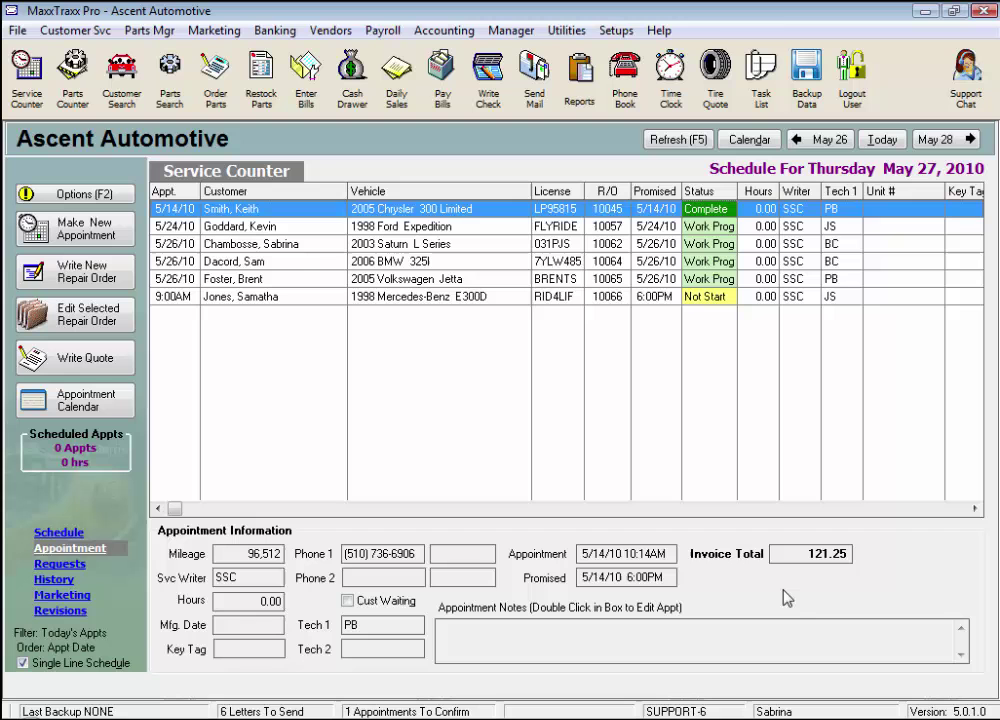
pyautogui.doubleClick(433, 296)
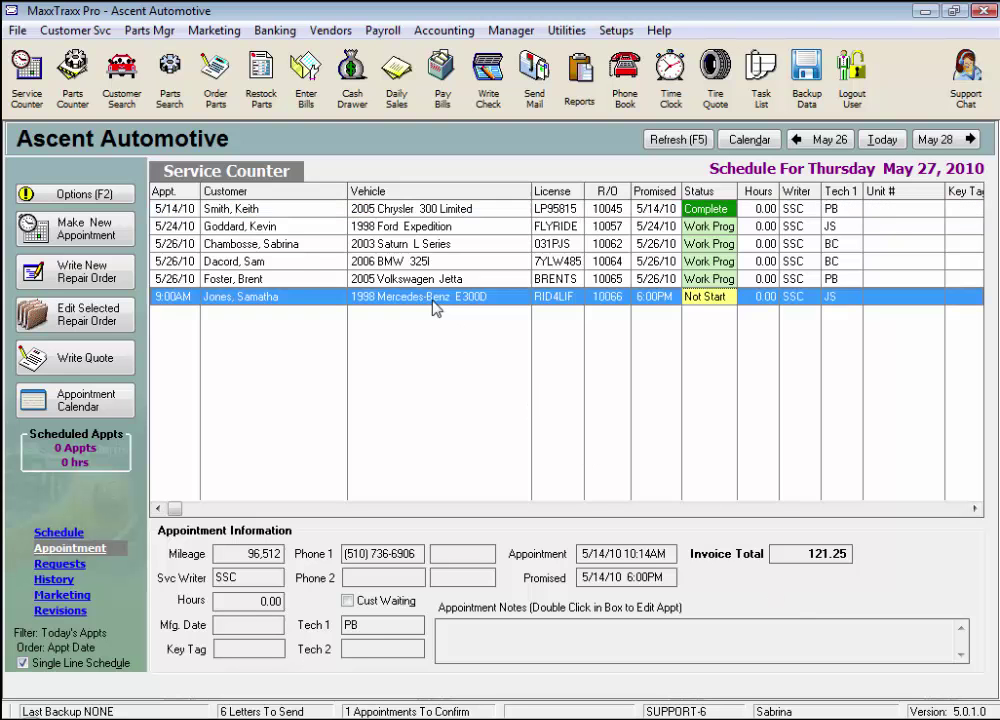
pyautogui.click(340, 491)
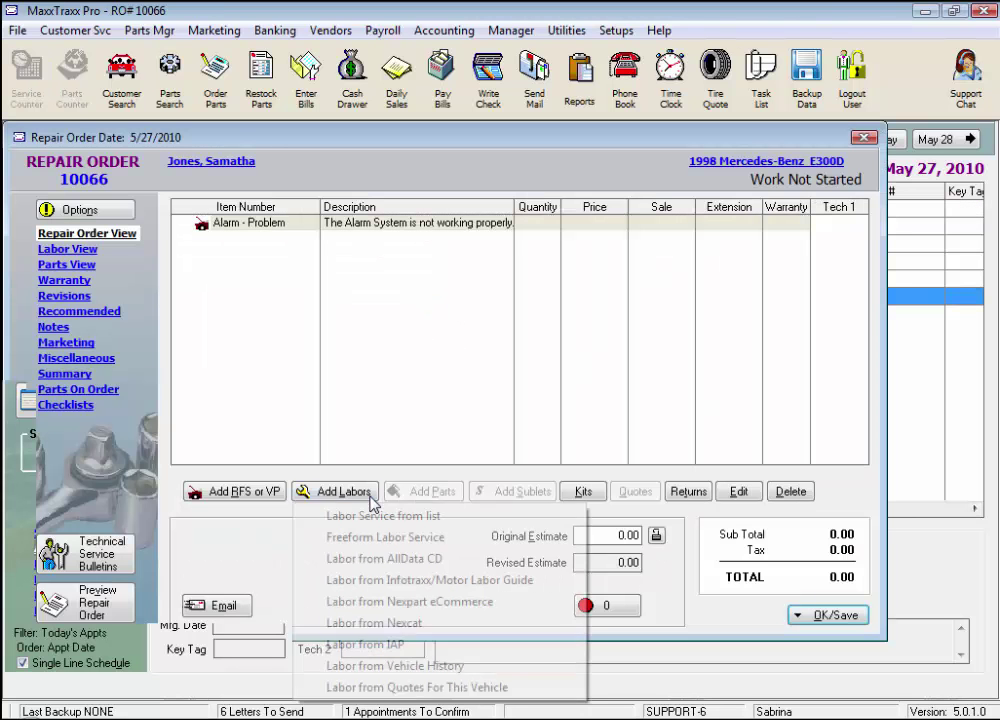
pyautogui.click(377, 520)
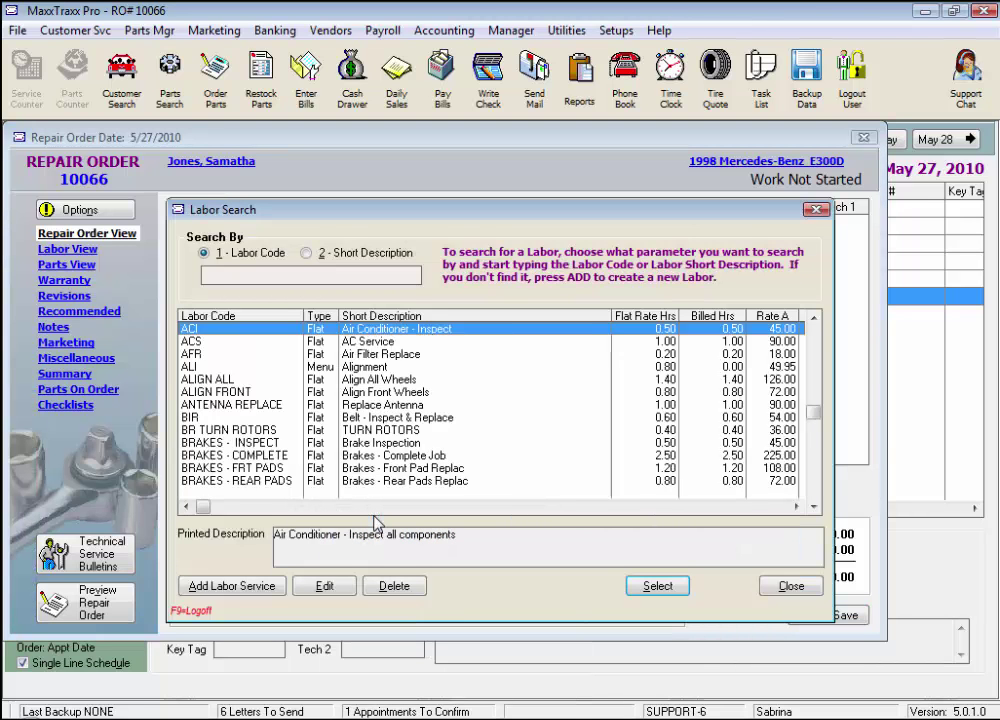
pyautogui.write('a')
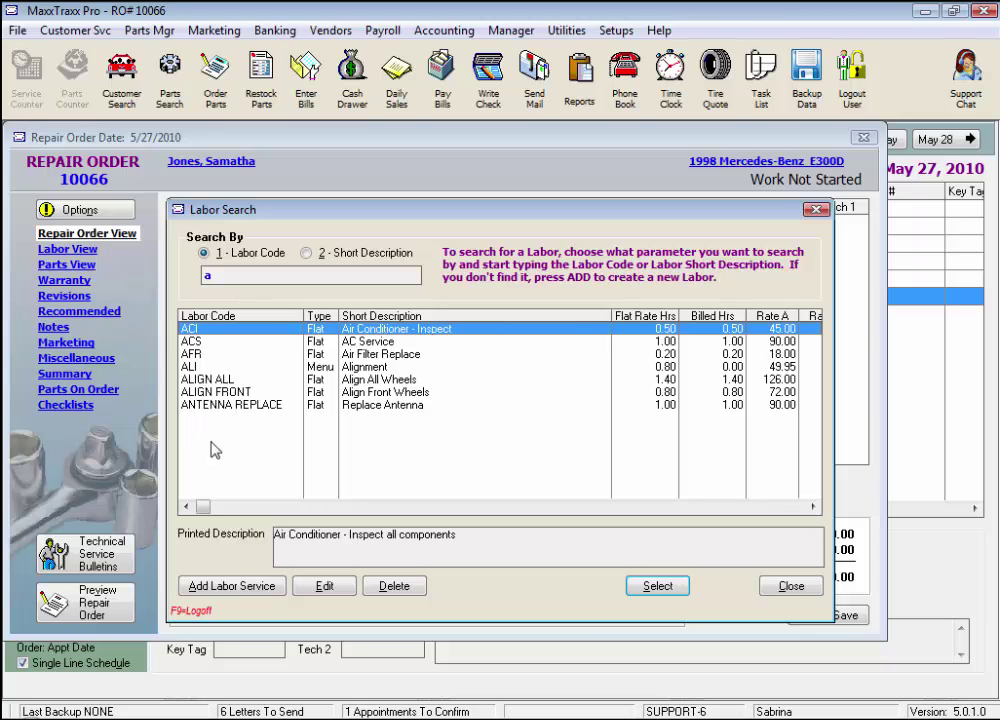
pyautogui.click(229, 591)
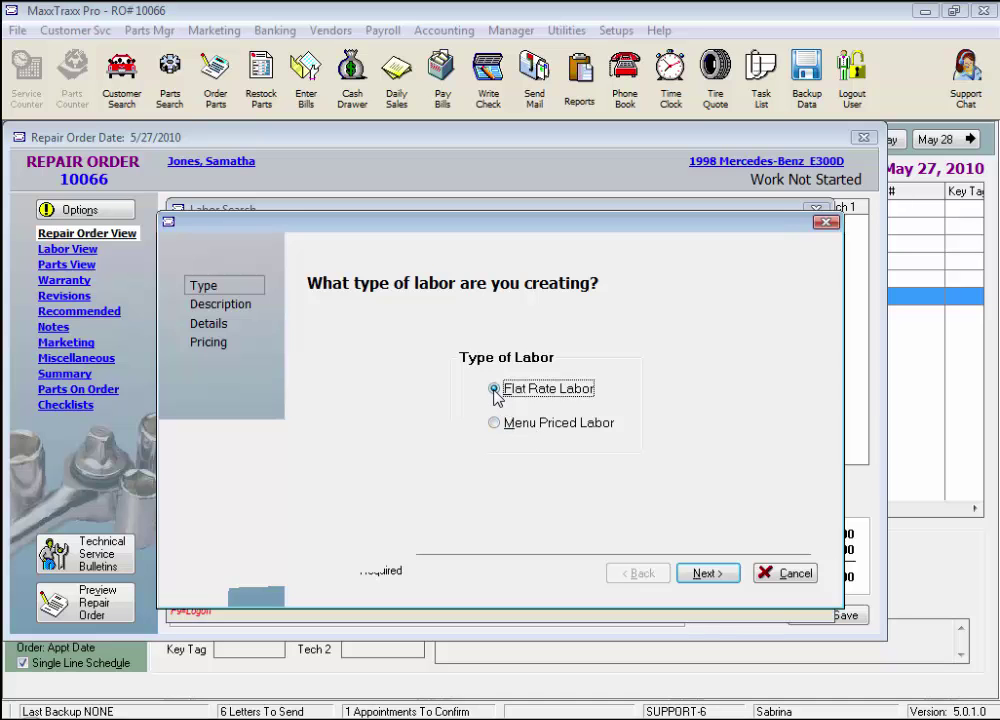
# Step: Keep flat-rate labor and enter AR as the labor code, correcting the mistyped code
pyautogui.click(705, 576)
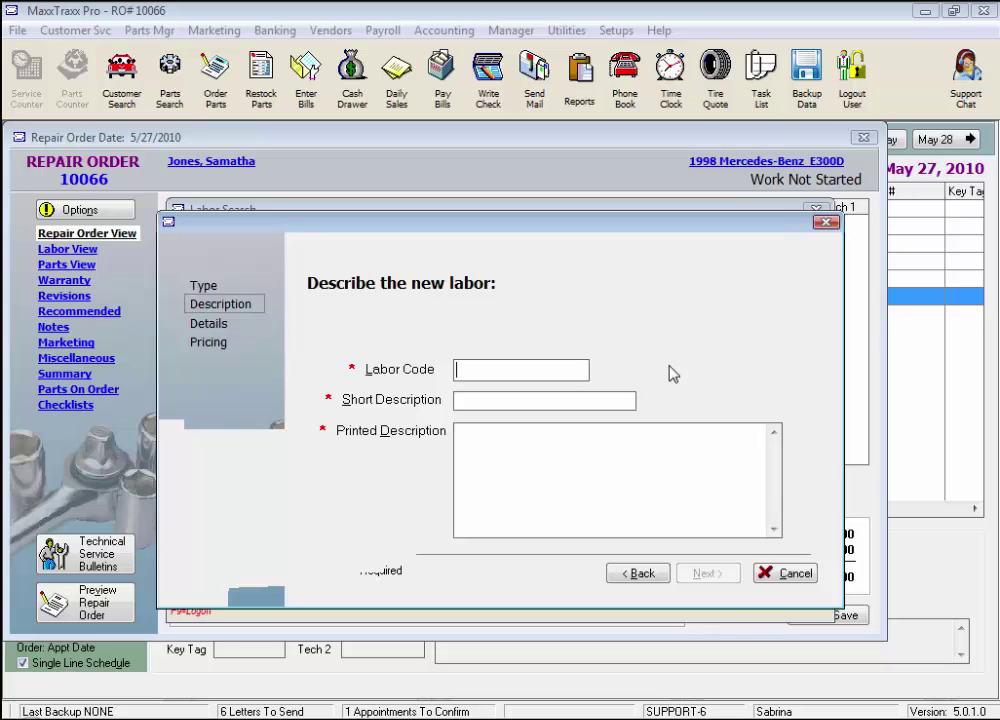
pyautogui.write('B')
pyautogui.write('FR')
pyautogui.moveTo(506, 373); pyautogui.dragTo(420, 363)
pyautogui.write('AR')
# Step: Set short description 'Replace alarm' and printed description 'Remove and replace alarm'
pyautogui.press('Tab')
pyautogui.write('Replace alarm')
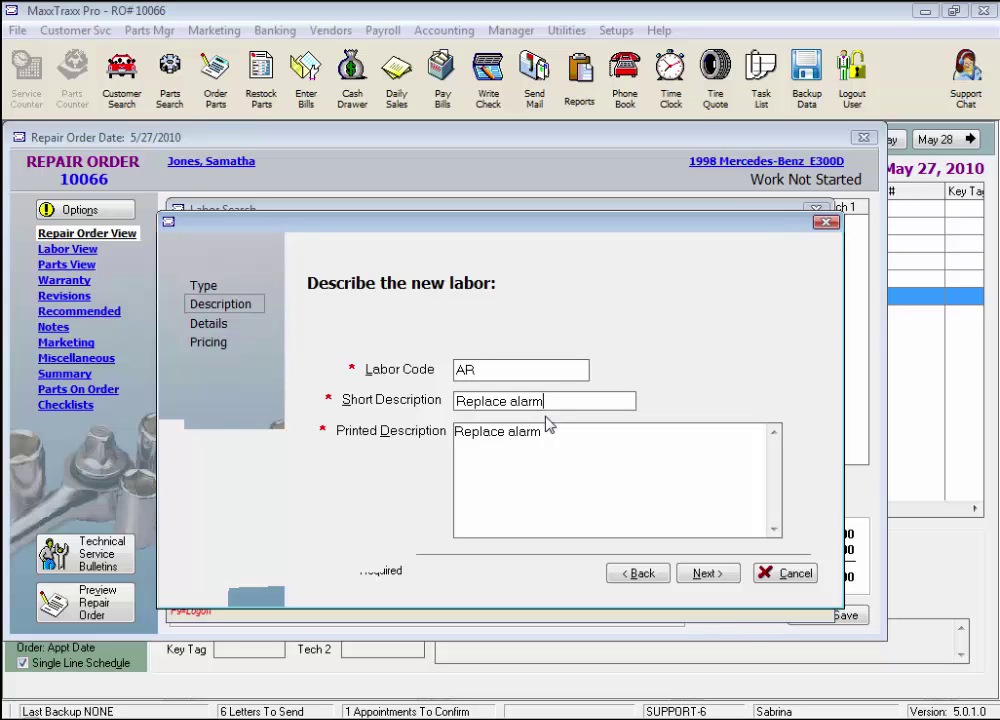
pyautogui.click(470, 434)
pyautogui.write('move and ')
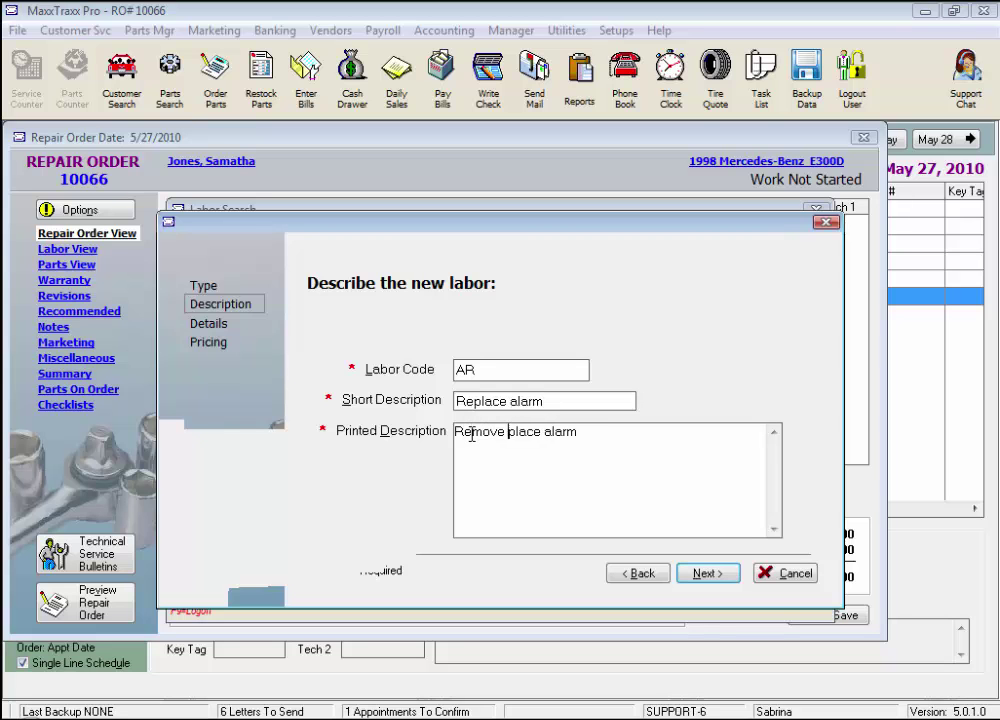
pyautogui.write('re')
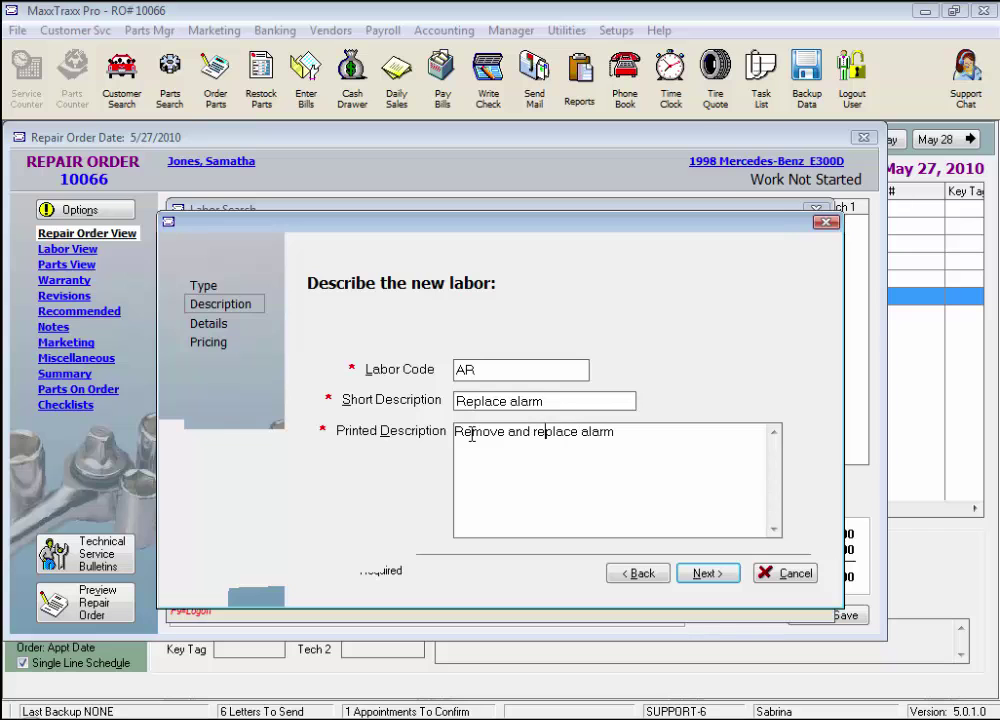
pyautogui.click(636, 436)
# Step: Enter 2.00 billed-rate hours and 2.00 flat-rate hours, then bring up the labor product codes list
pyautogui.click(705, 578)
pyautogui.write('2')
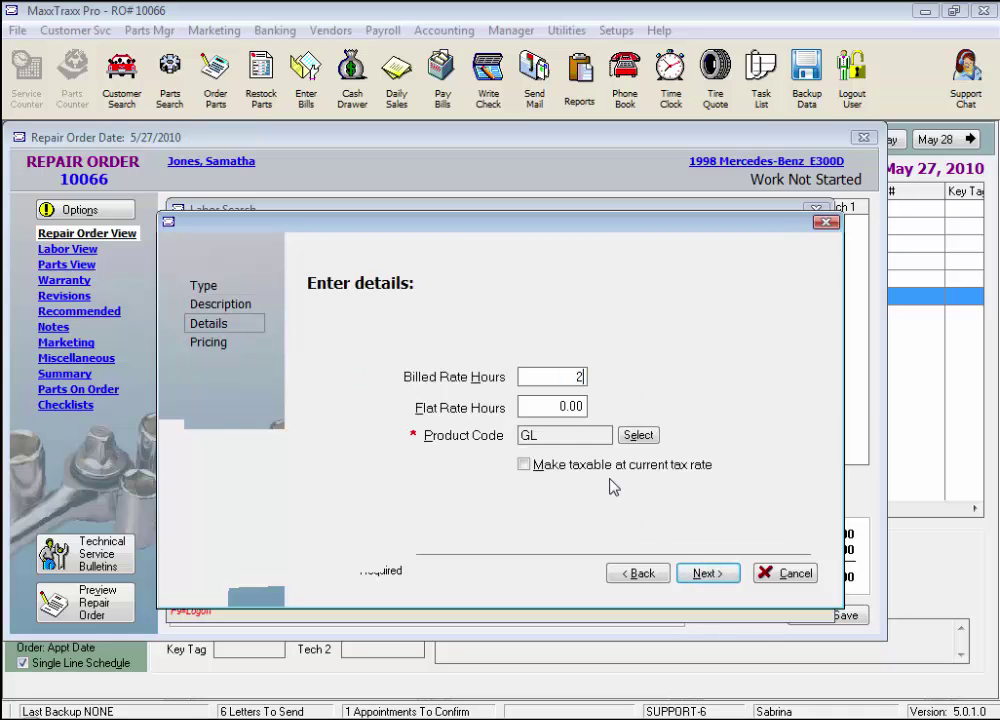
pyautogui.press('Tab')
pyautogui.write('2')
pyautogui.press('Tab')
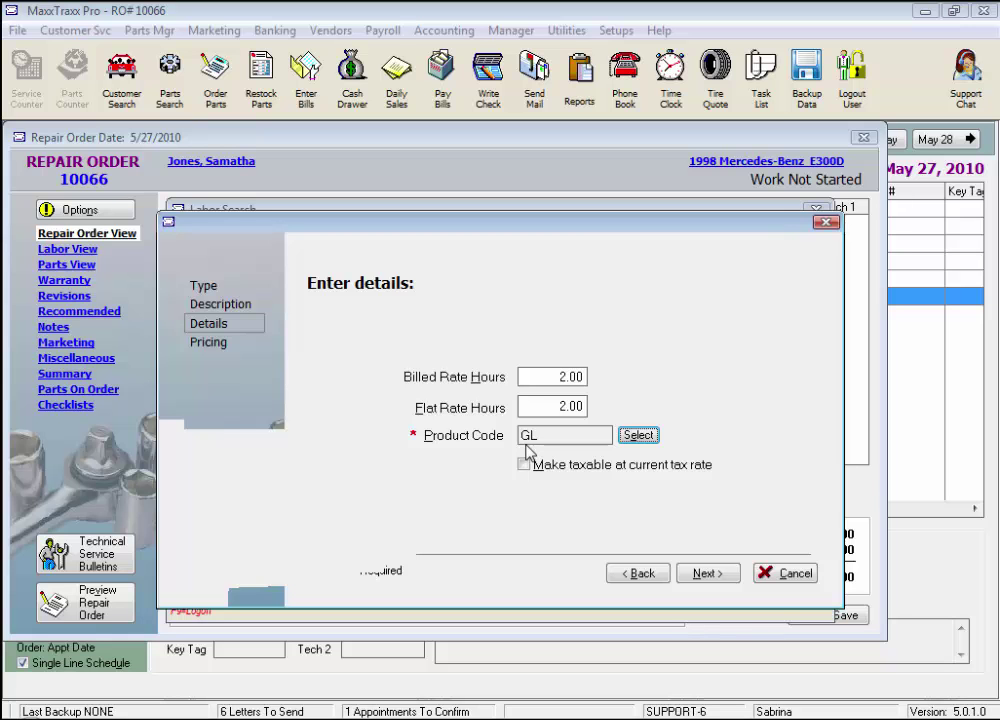
pyautogui.click(638, 435)
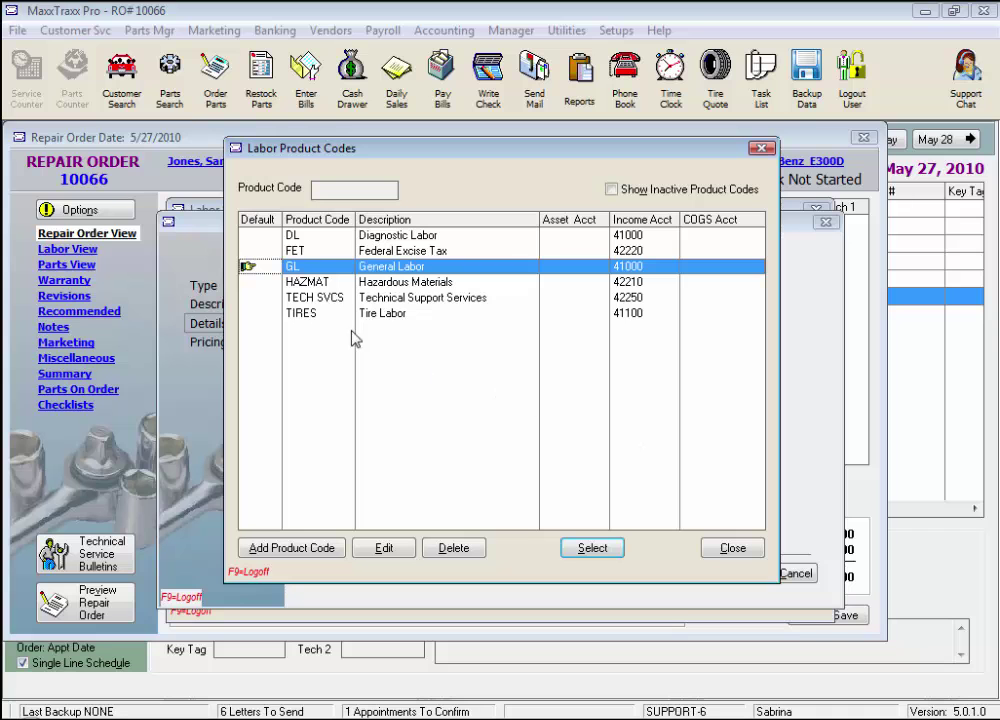
# Step: Compare the Diagnostic, General and Tire Labor codes, then keep GL General Labor and close the list
pyautogui.click(448, 236)
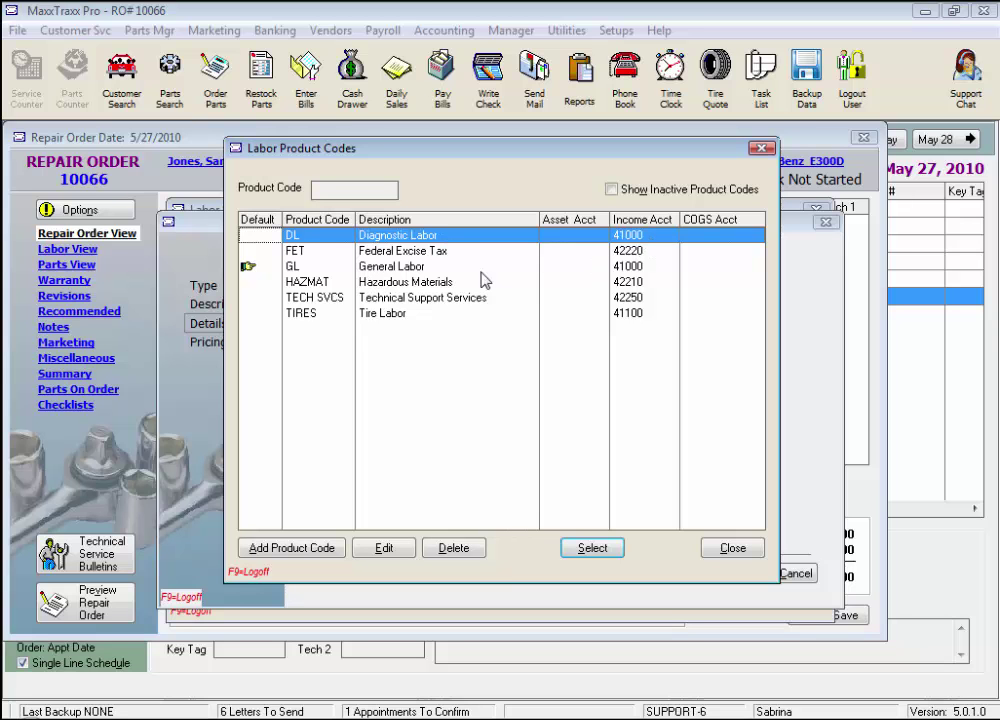
pyautogui.click(408, 266)
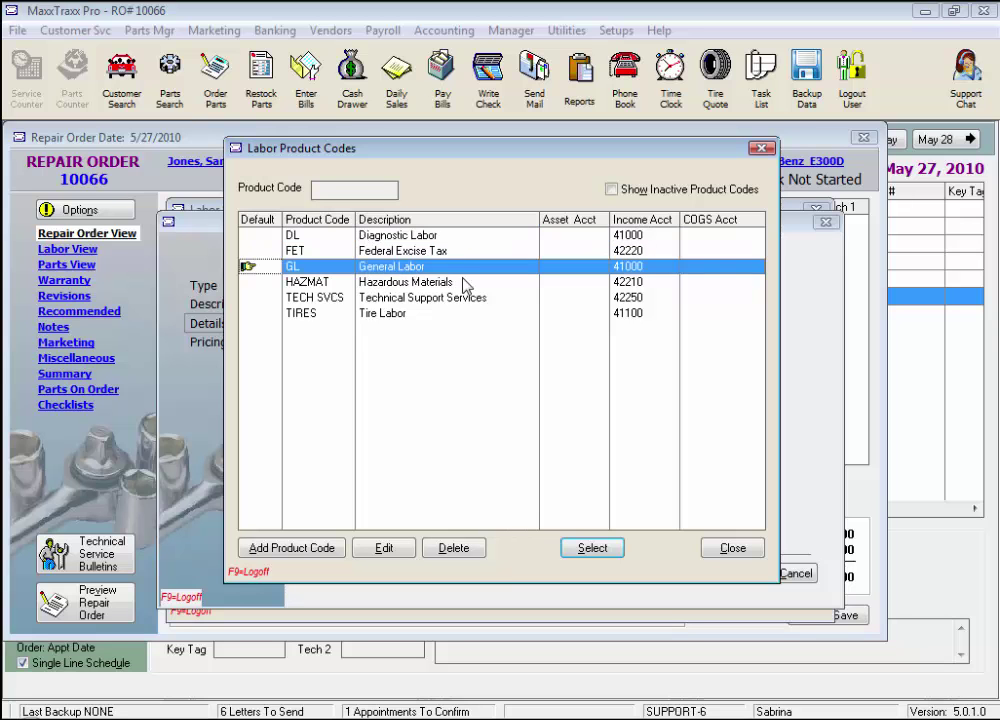
pyautogui.click(639, 236)
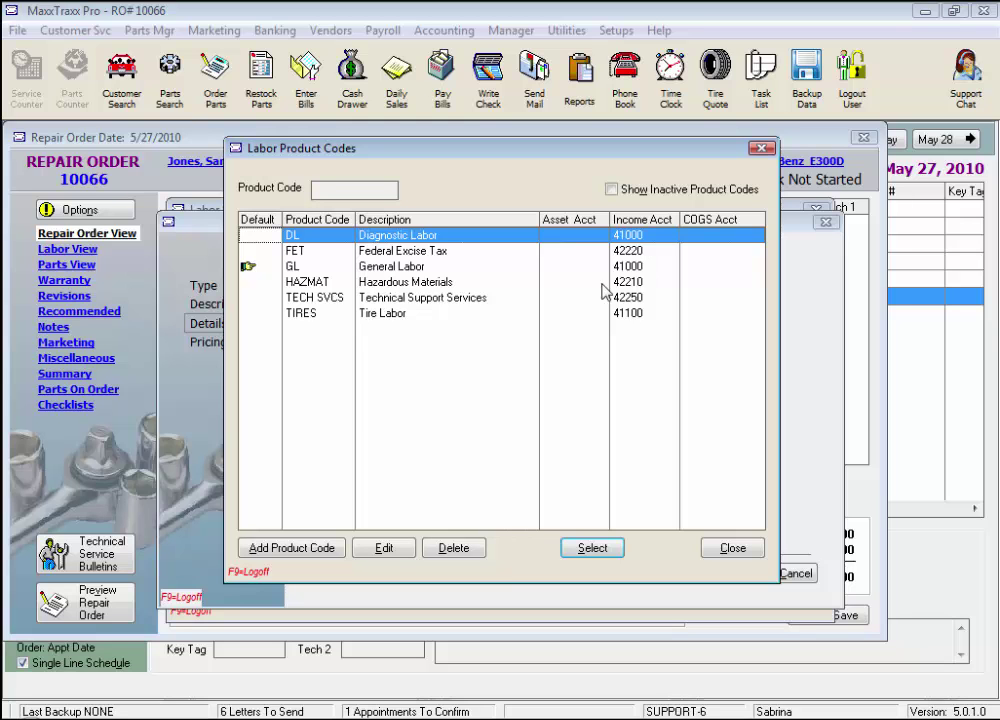
pyautogui.click(389, 317)
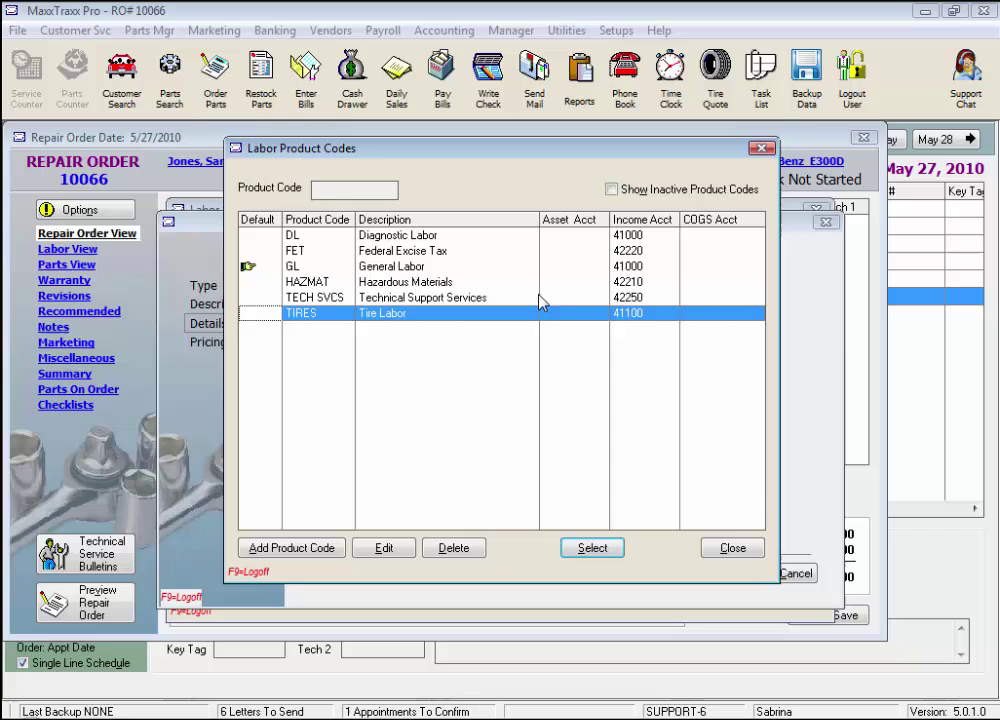
pyautogui.click(420, 266)
pyautogui.click(725, 550)
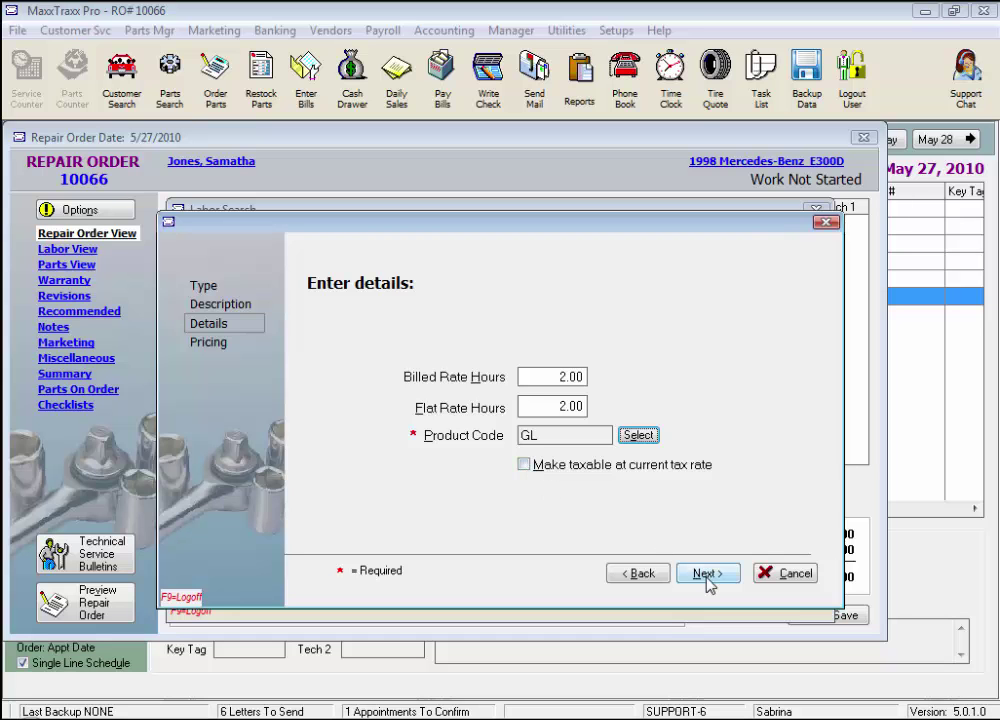
# Step: Step back to the labor type page, then forward through the wizard to the Labor Rates page
pyautogui.click(641, 577)
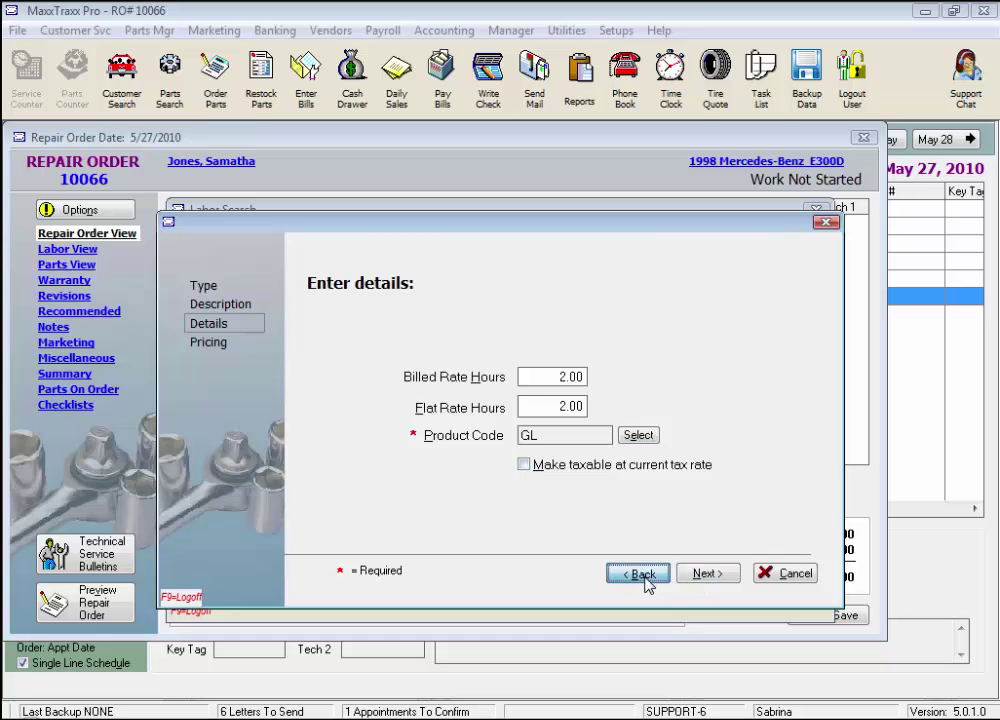
pyautogui.click(645, 580)
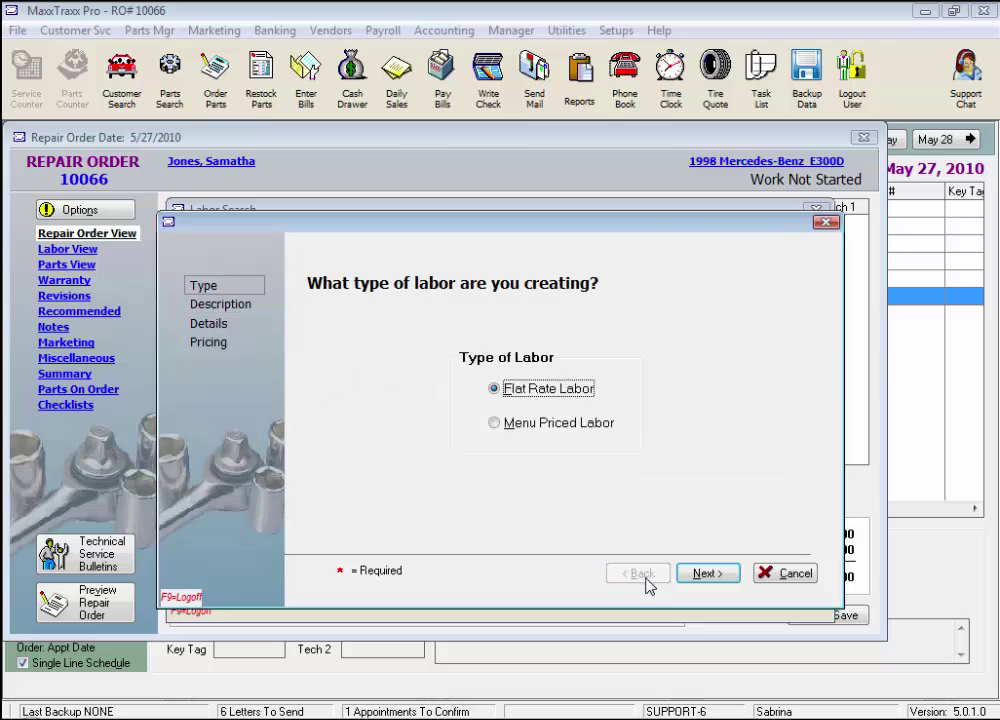
pyautogui.click(707, 574)
pyautogui.click(707, 574)
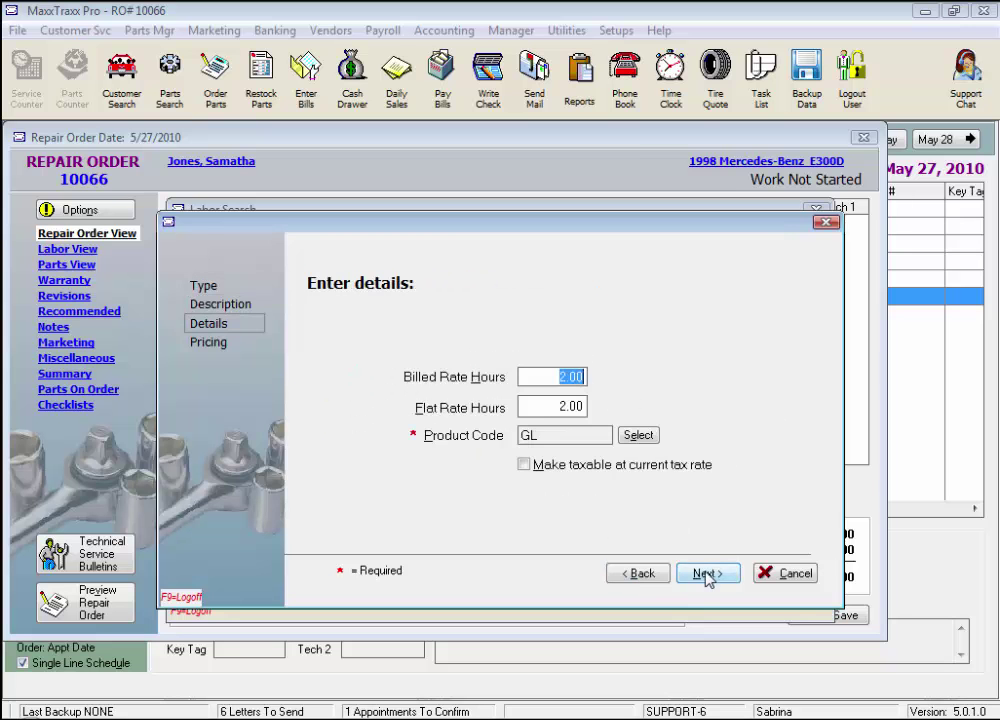
pyautogui.click(705, 574)
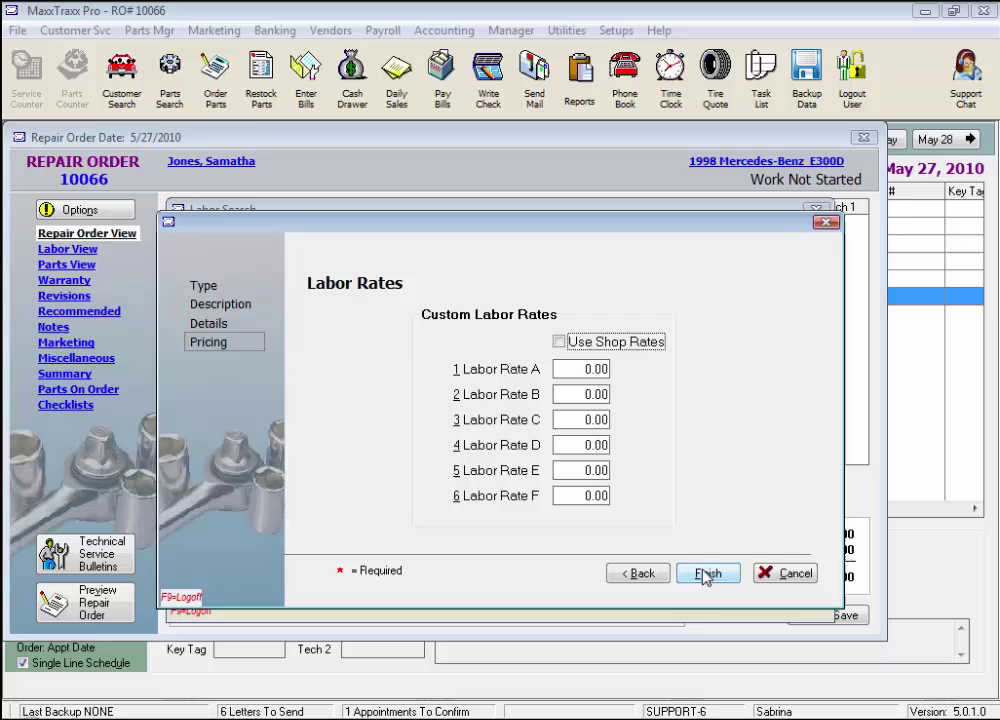
# Step: Turn off Use Shop Rates, set Labor Rate A to 110.00, and finish saving the AR labor
pyautogui.click(559, 342)
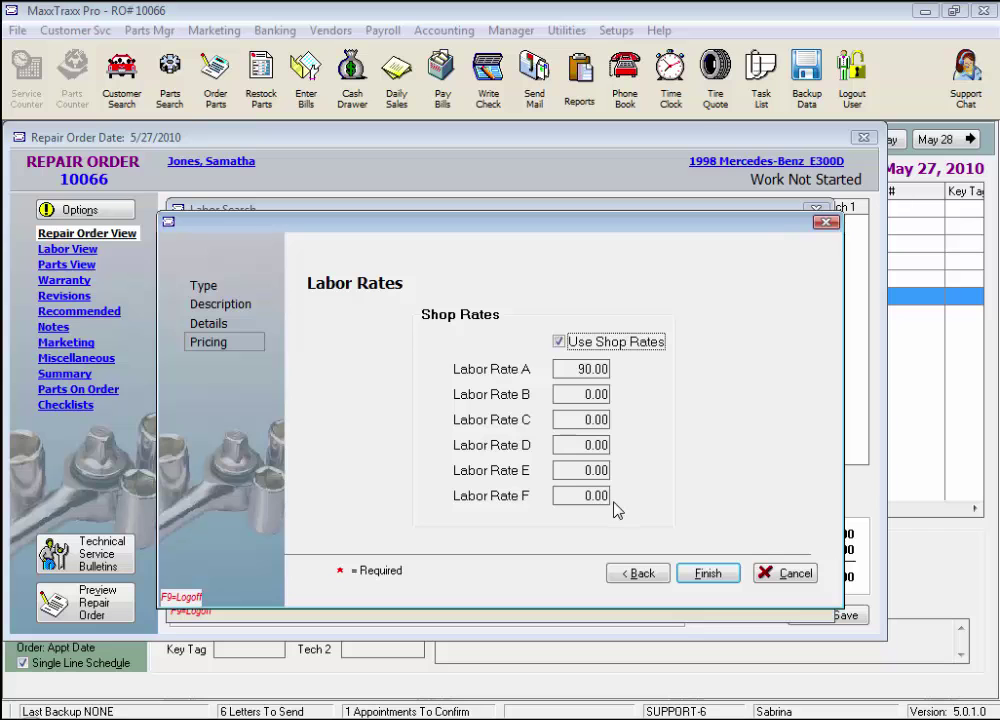
pyautogui.click(559, 342)
pyautogui.click(575, 370)
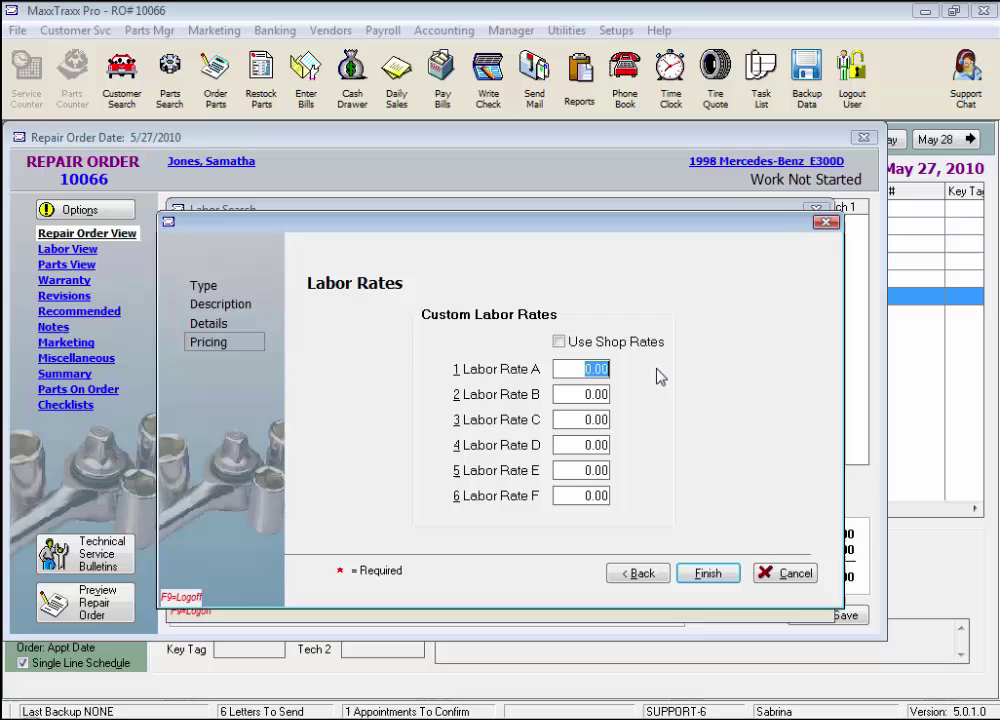
pyautogui.write('110')
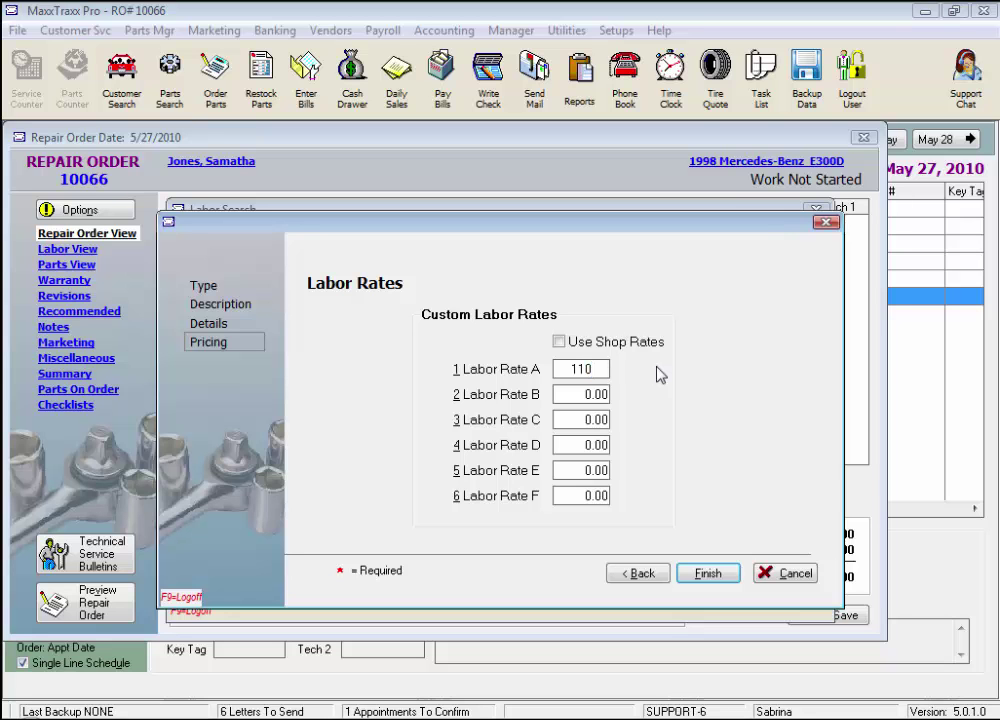
pyautogui.press('Tab')
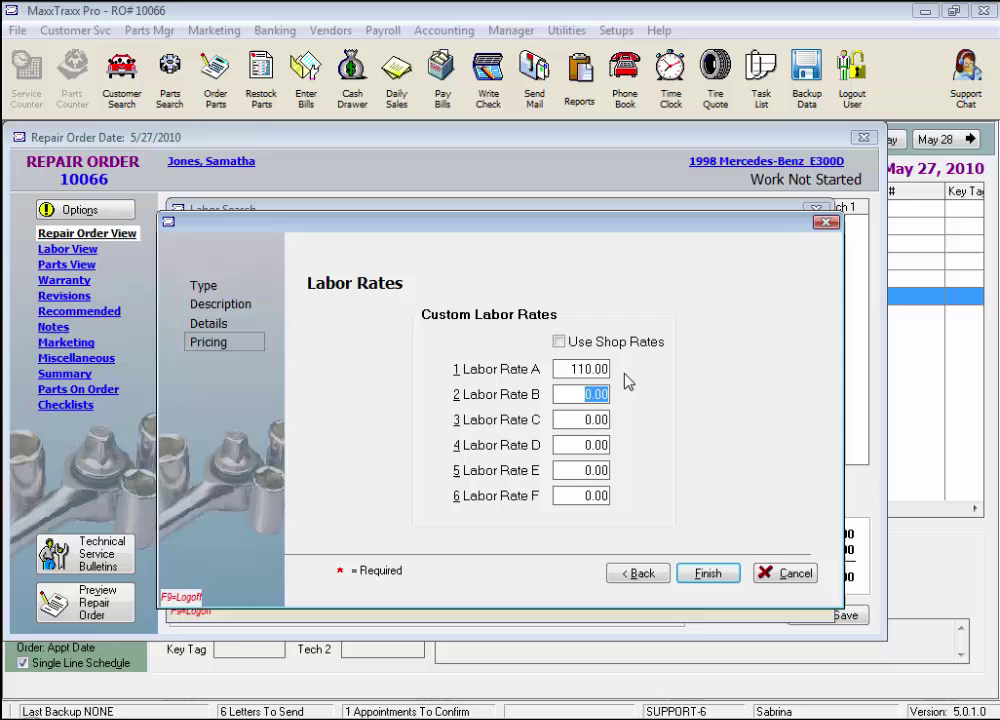
pyautogui.click(731, 576)
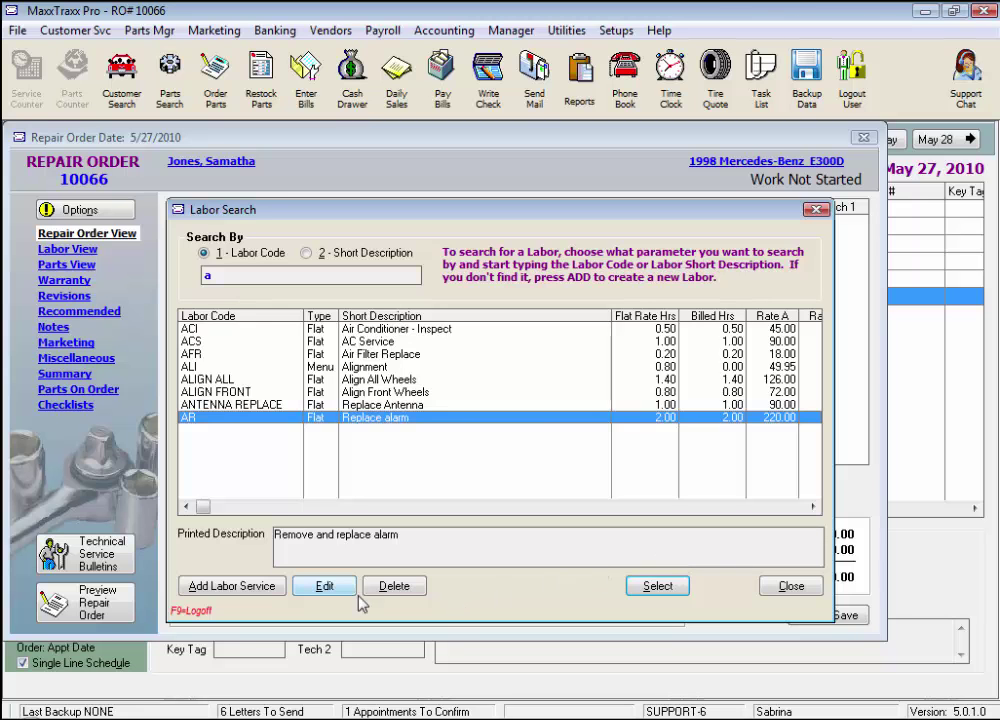
# Step: Start another labor service with code ALI HT, description 'Heavy Truck Alignment' and 1.2 flat-rate hours
pyautogui.click(264, 590)
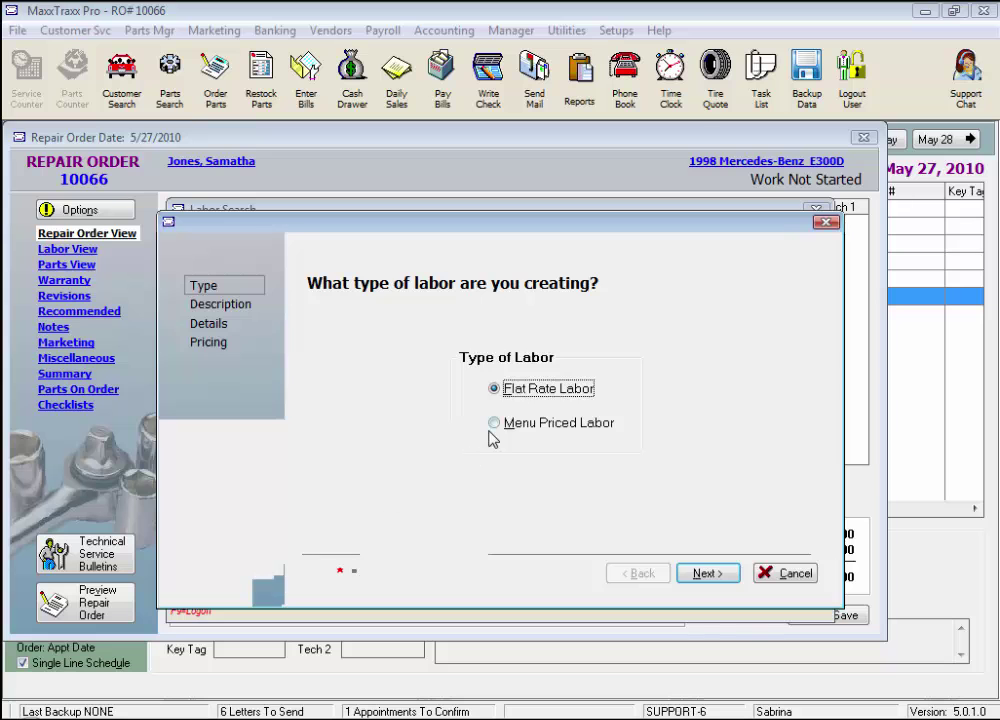
pyautogui.press('Return')
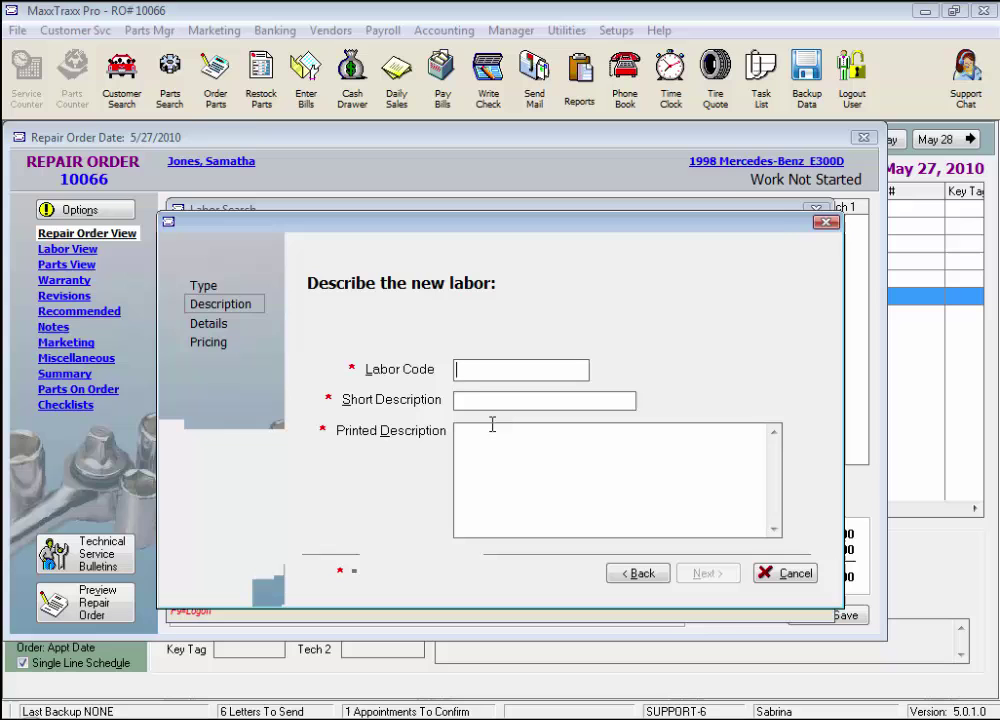
pyautogui.write('ALI')
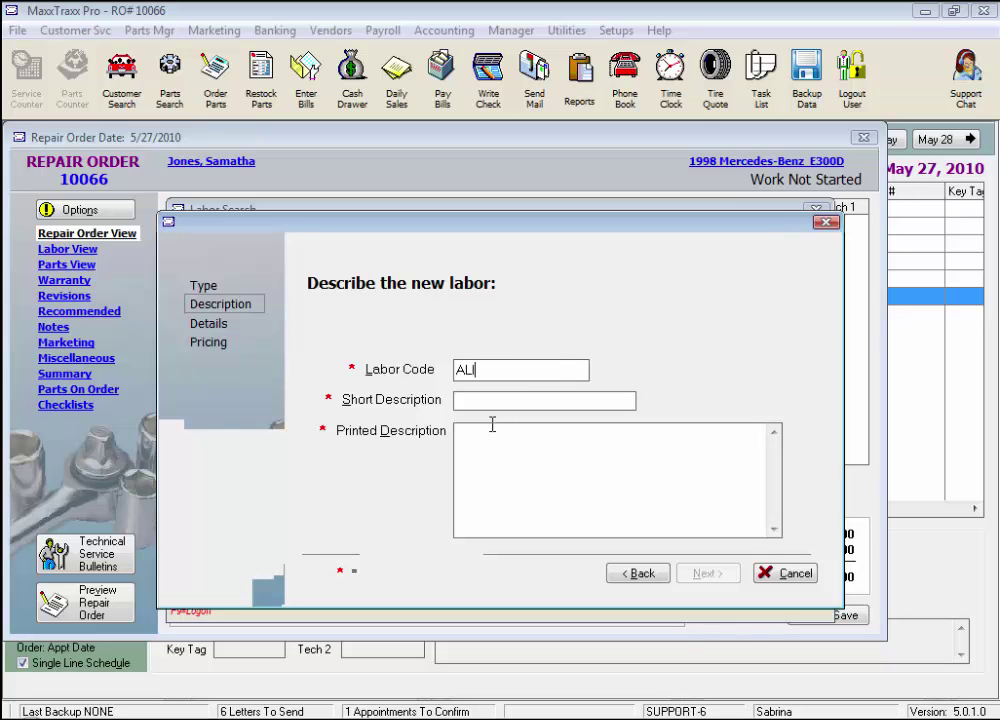
pyautogui.write(' HT')
pyautogui.click(477, 401)
pyautogui.write('Heavy Tr')
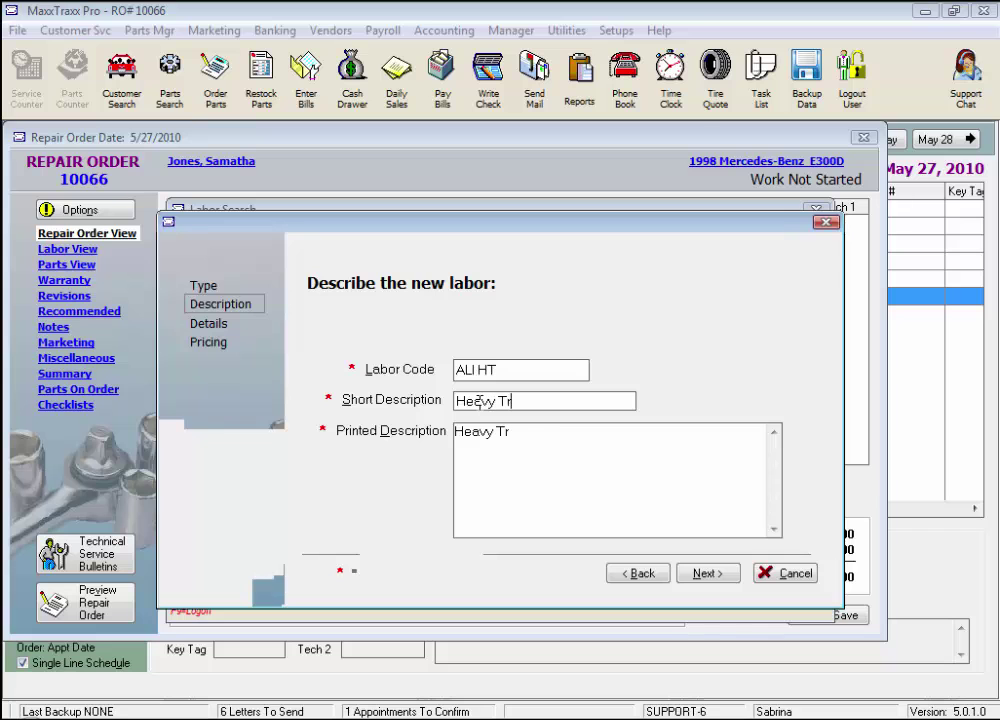
pyautogui.write('uck Alignment')
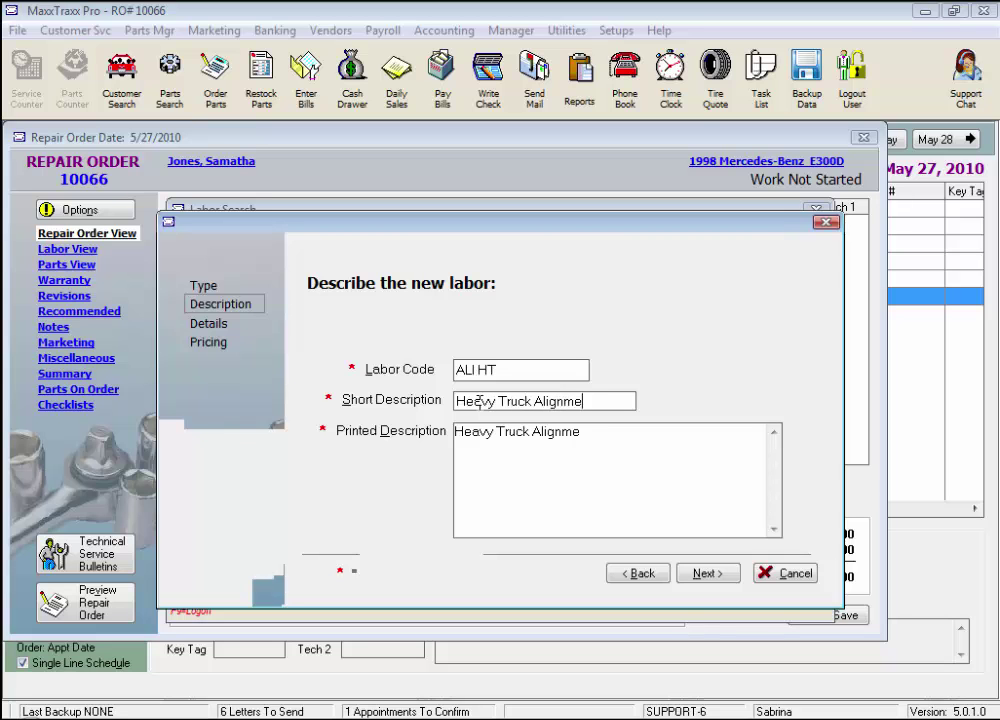
pyautogui.click(704, 576)
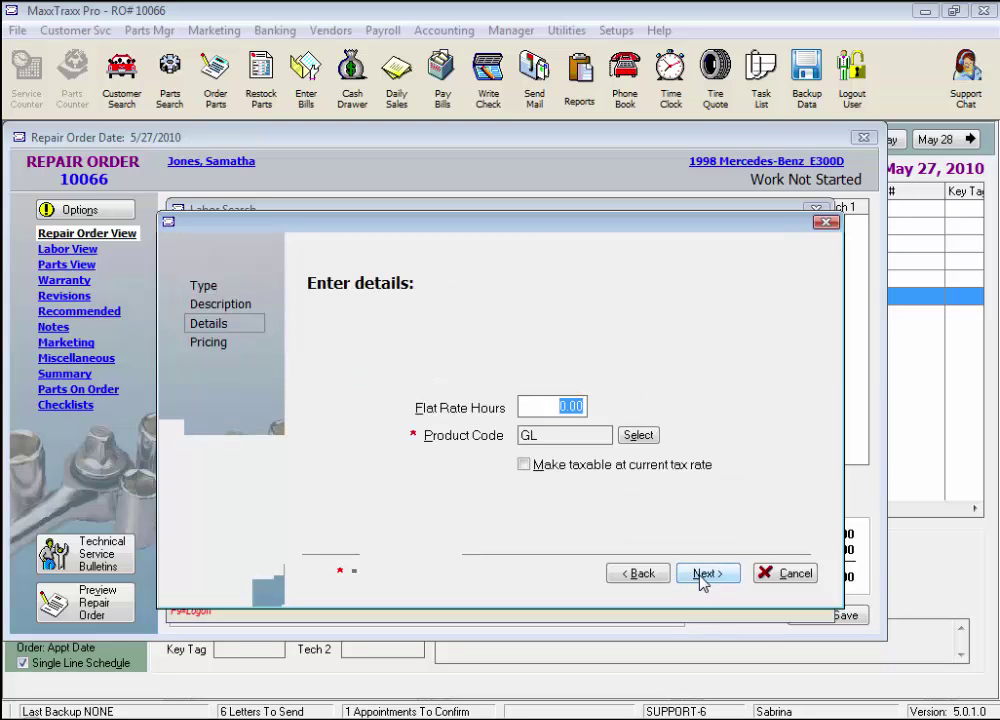
pyautogui.write('1.2')
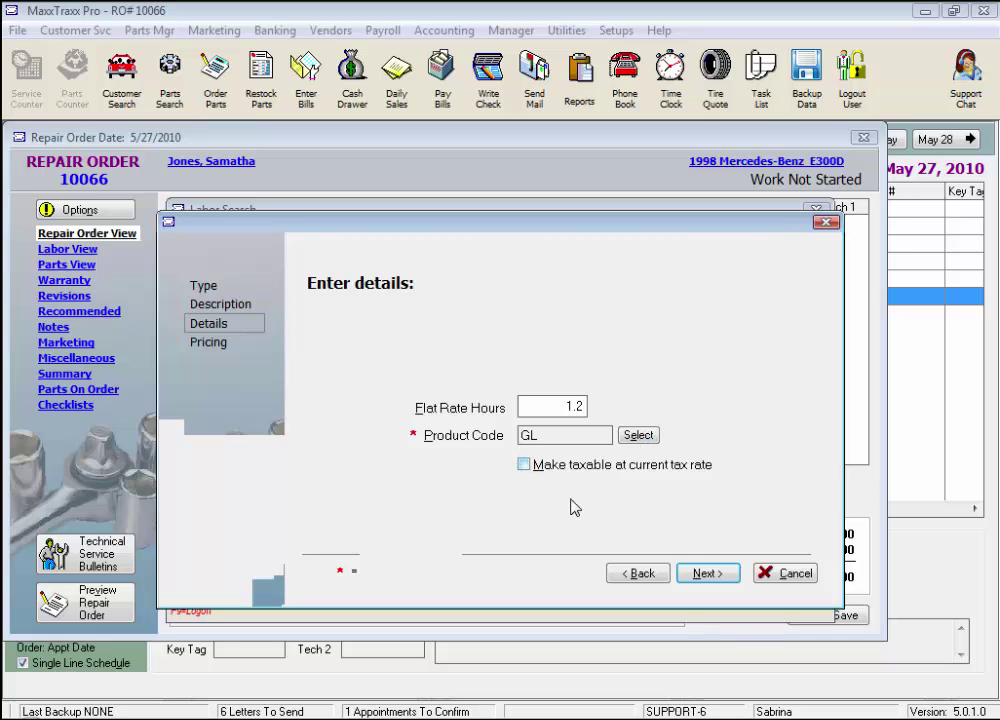
# Step: On the pricing page, enter a Labor $ charge of 89.95 so the Total Menu Price updates to 89.95
pyautogui.click(707, 576)
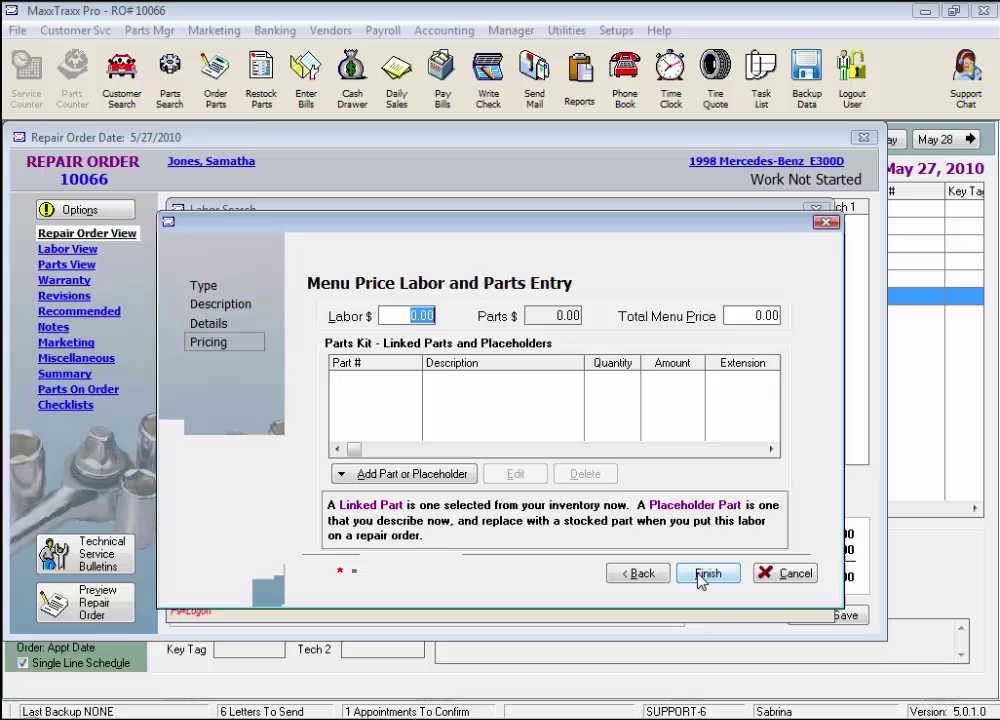
pyautogui.write('89.95')
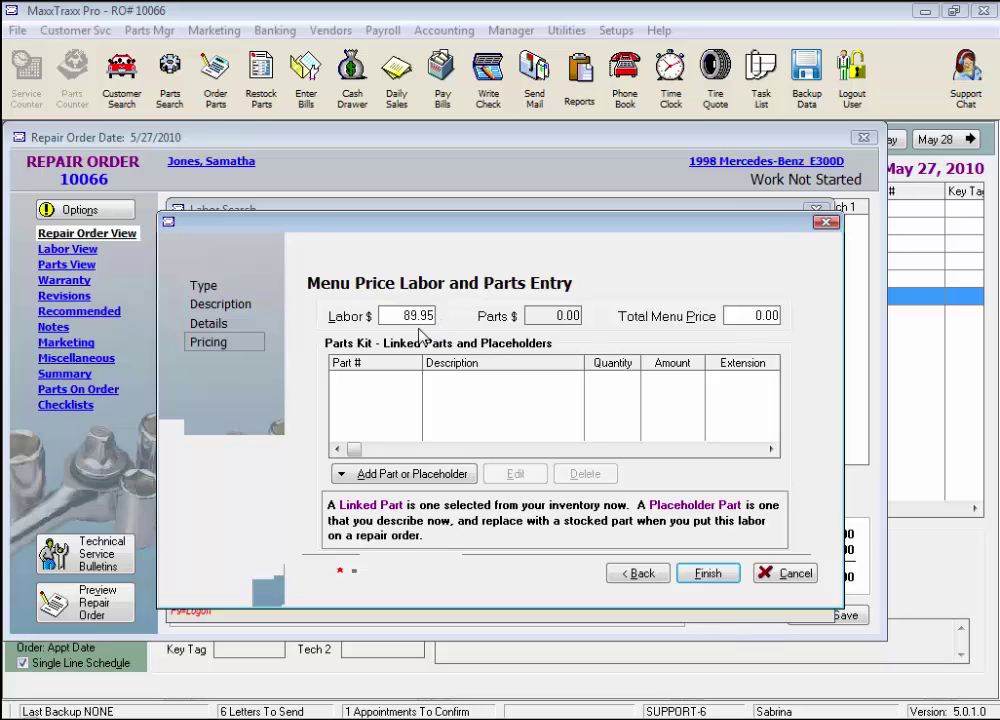
pyautogui.moveTo(401, 320); pyautogui.dragTo(464, 302)
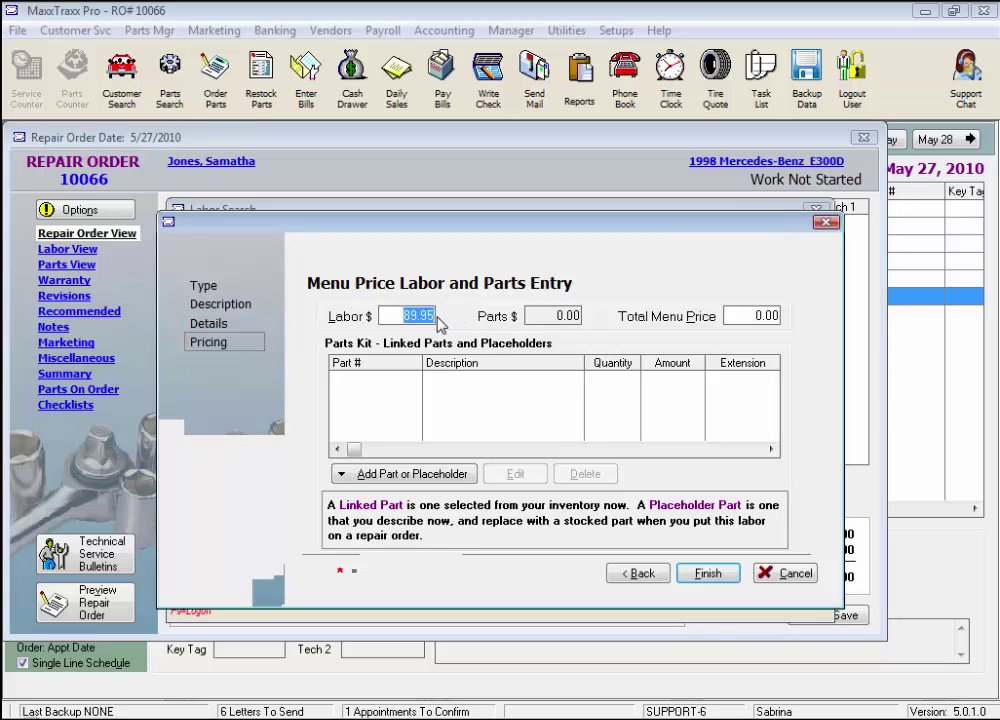
pyautogui.press('Tab')
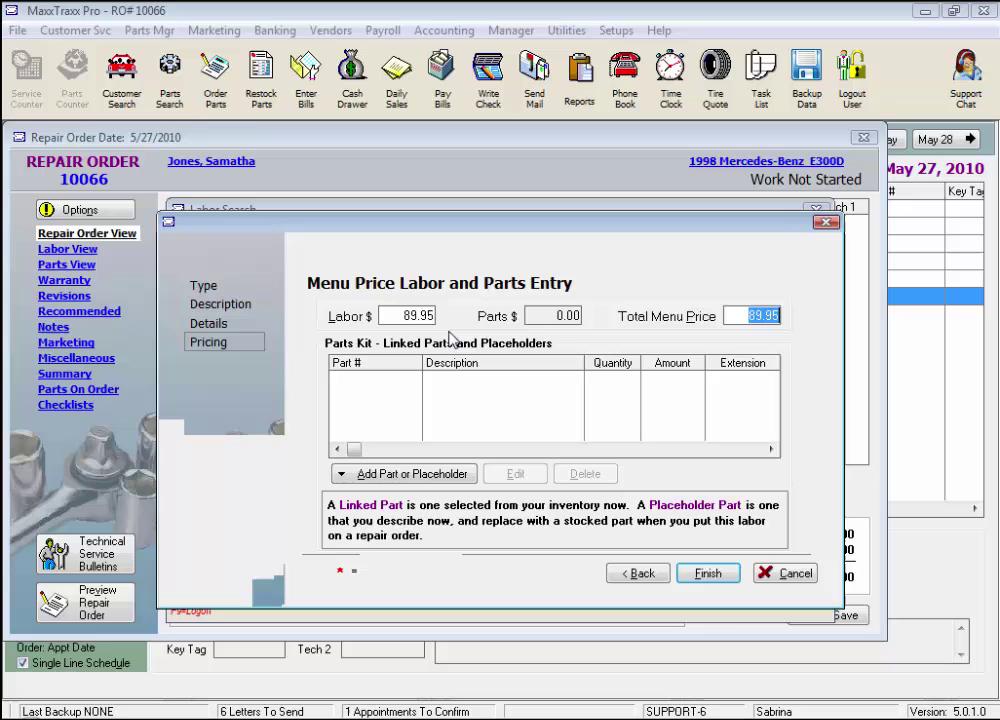
# Step: Search inventory for part 555, then close the search without linking a part
pyautogui.click(406, 484)
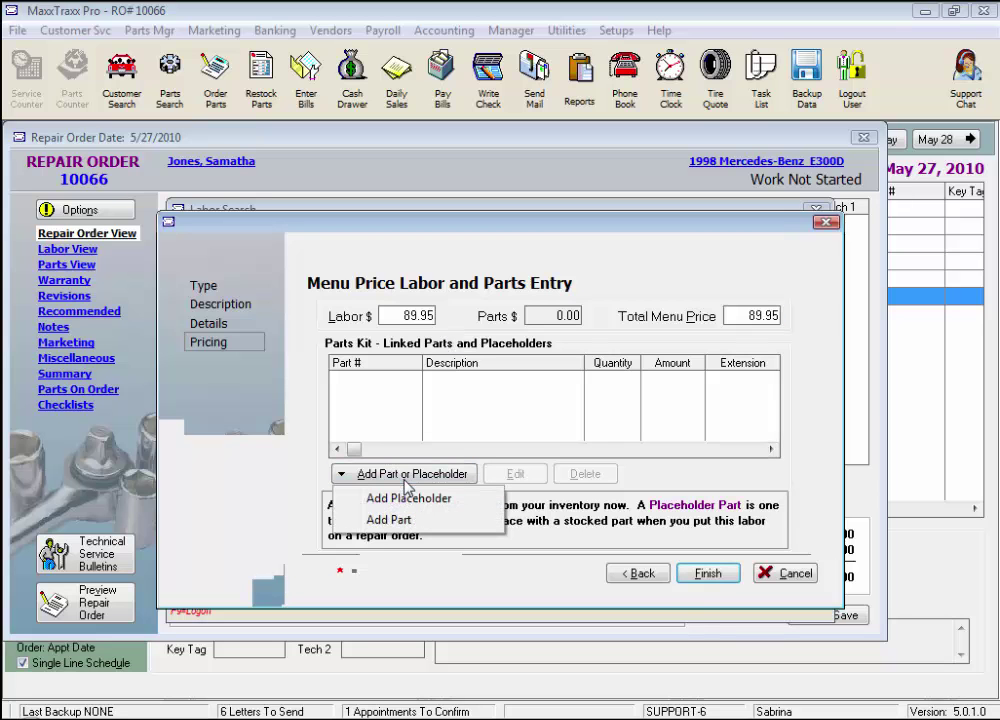
pyautogui.click(420, 528)
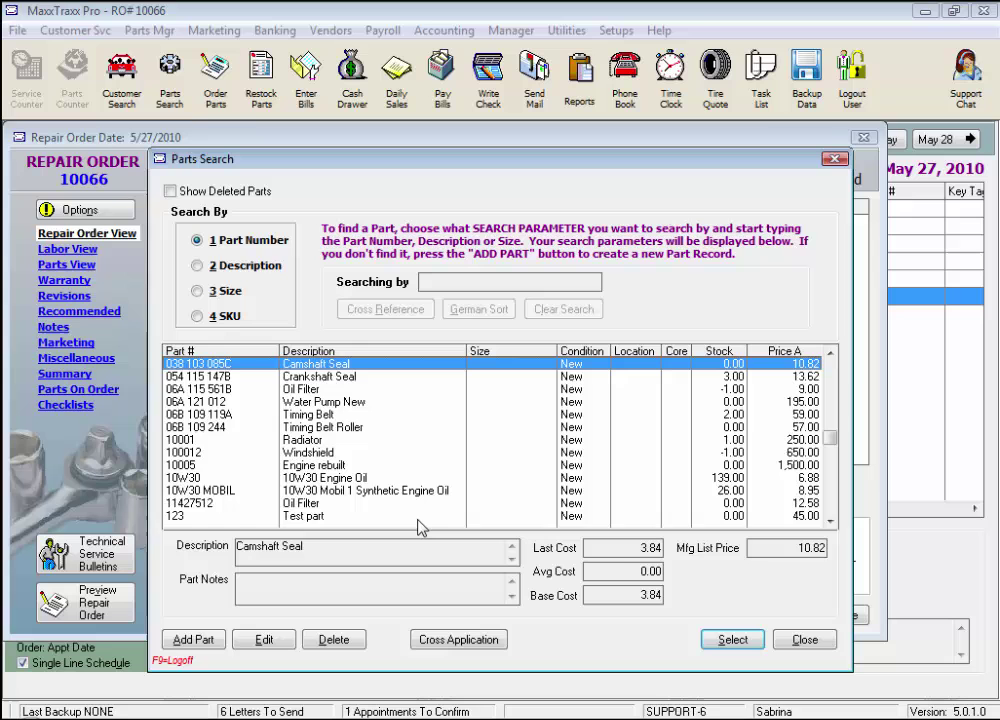
pyautogui.write('555')
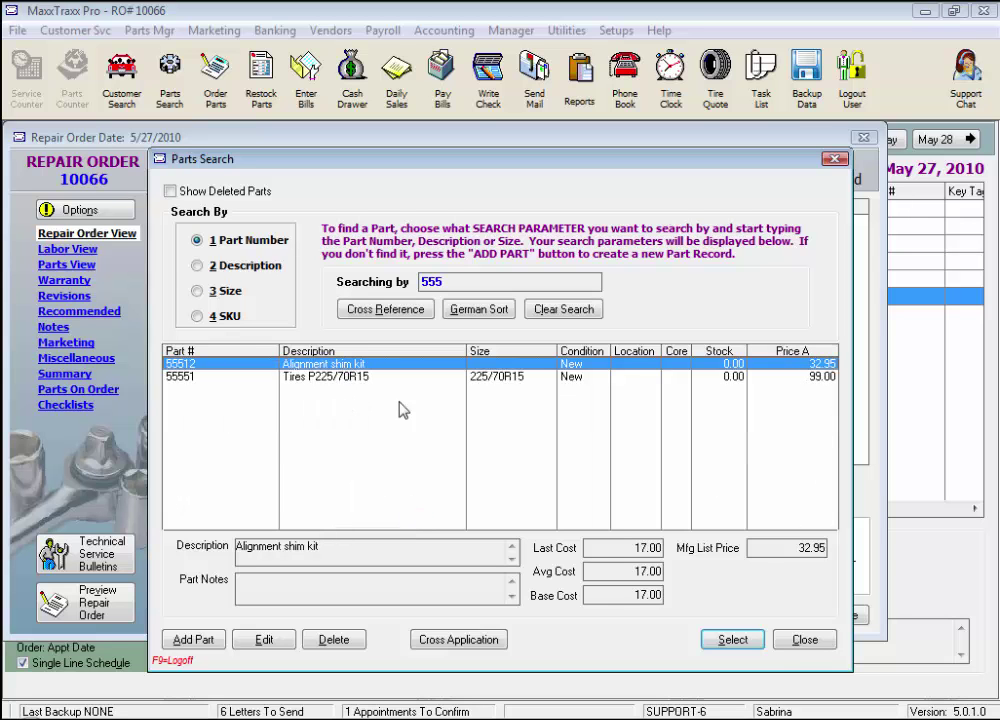
pyautogui.click(805, 640)
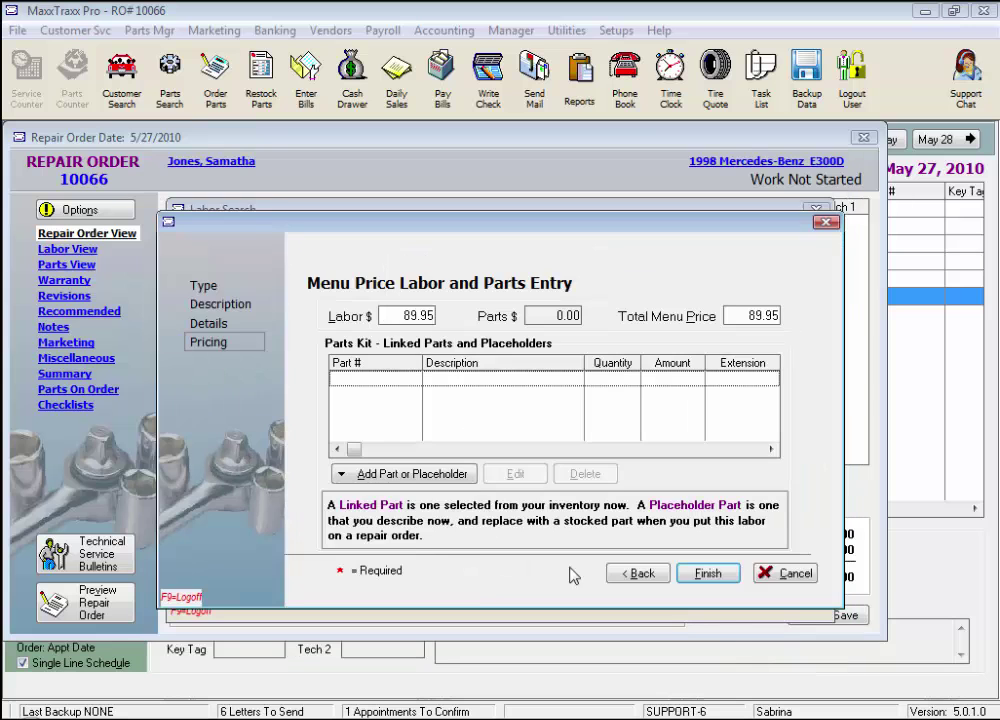
# Step: Add an 'Alignment Shim Kit' placeholder part, quantity 1 at 30.00, to the kit
pyautogui.click(409, 476)
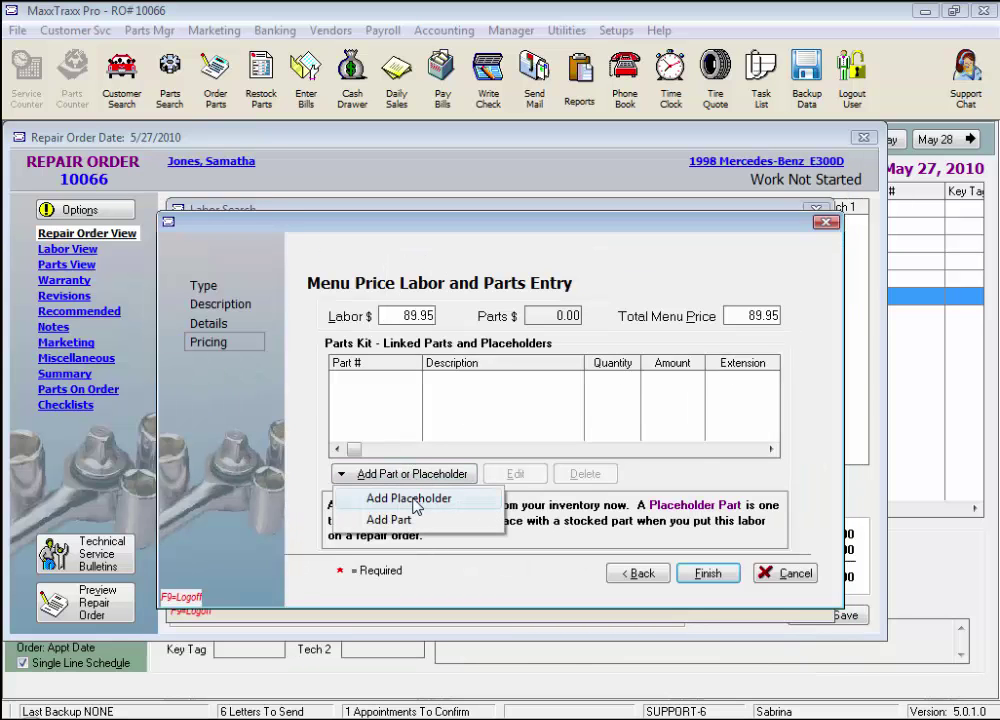
pyautogui.click(414, 499)
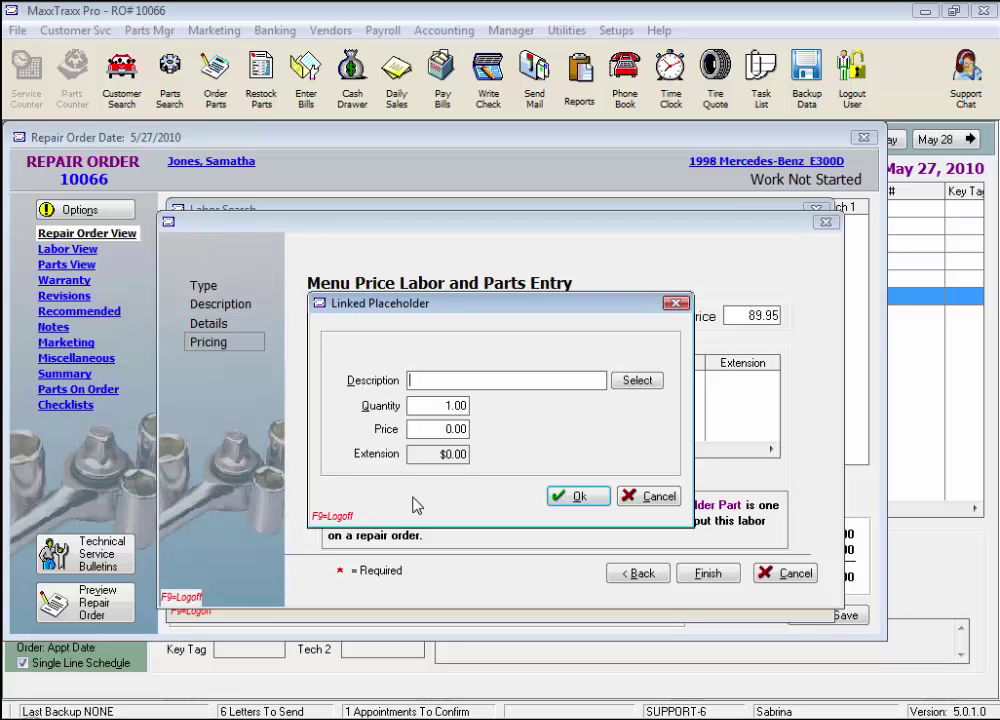
pyautogui.write('Alignment Shim Kit')
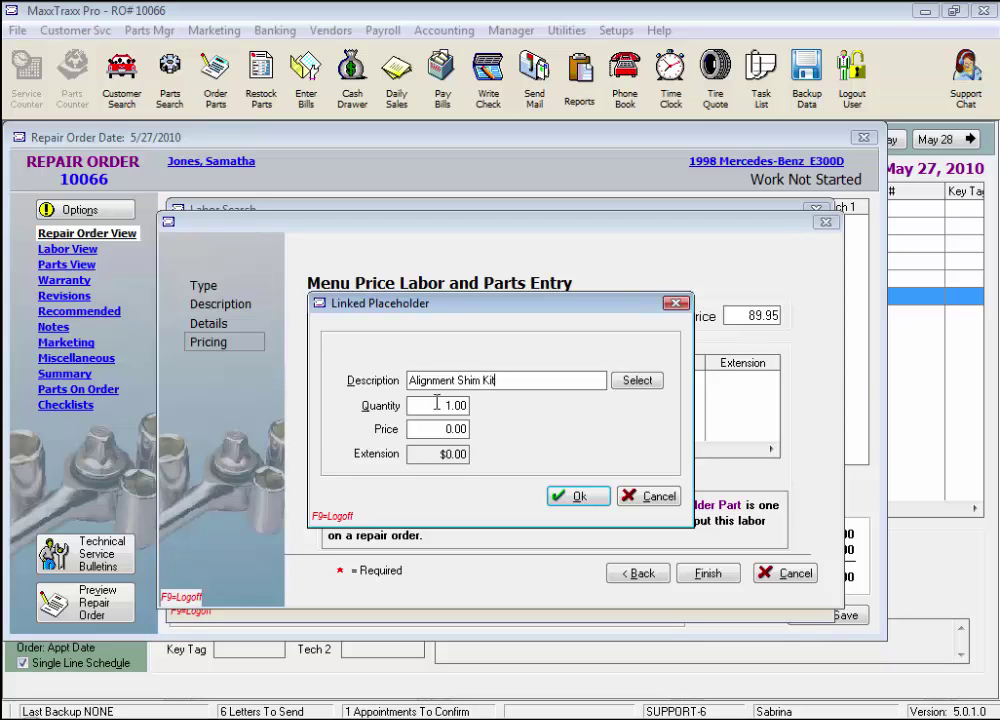
pyautogui.moveTo(431, 405); pyautogui.dragTo(470, 408)
pyautogui.click(442, 435)
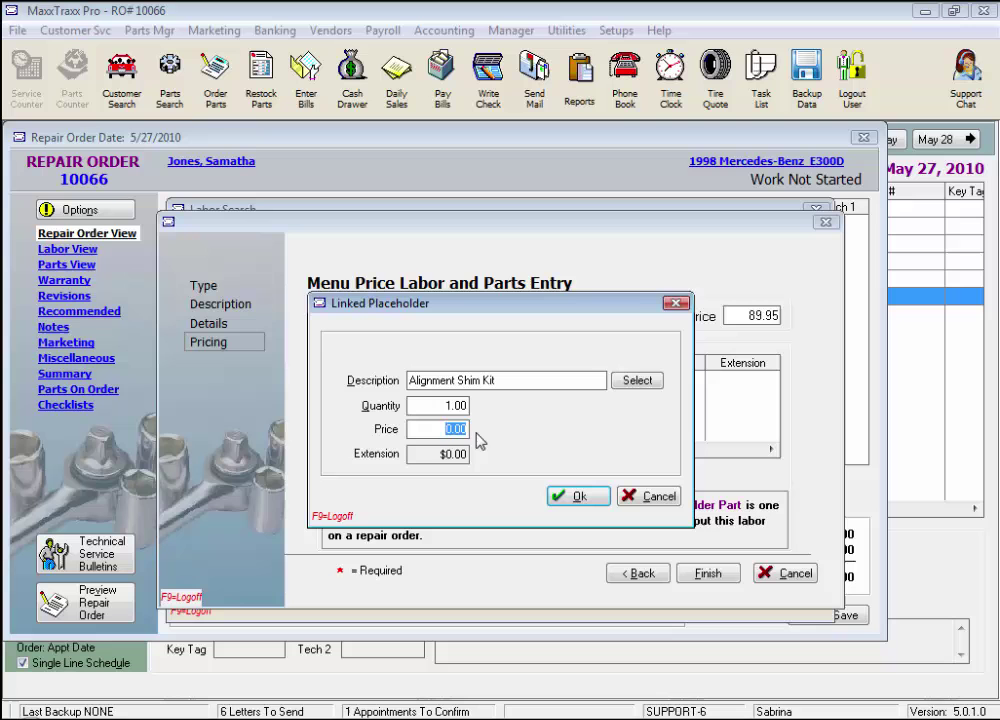
pyautogui.write('30')
pyautogui.press('Tab')
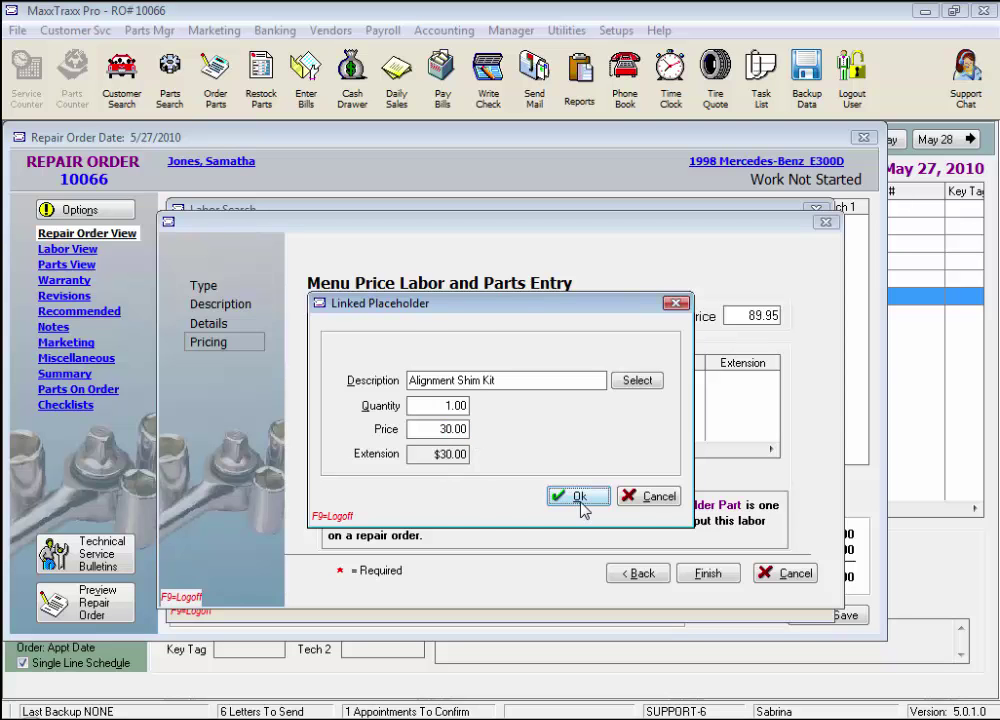
pyautogui.click(579, 499)
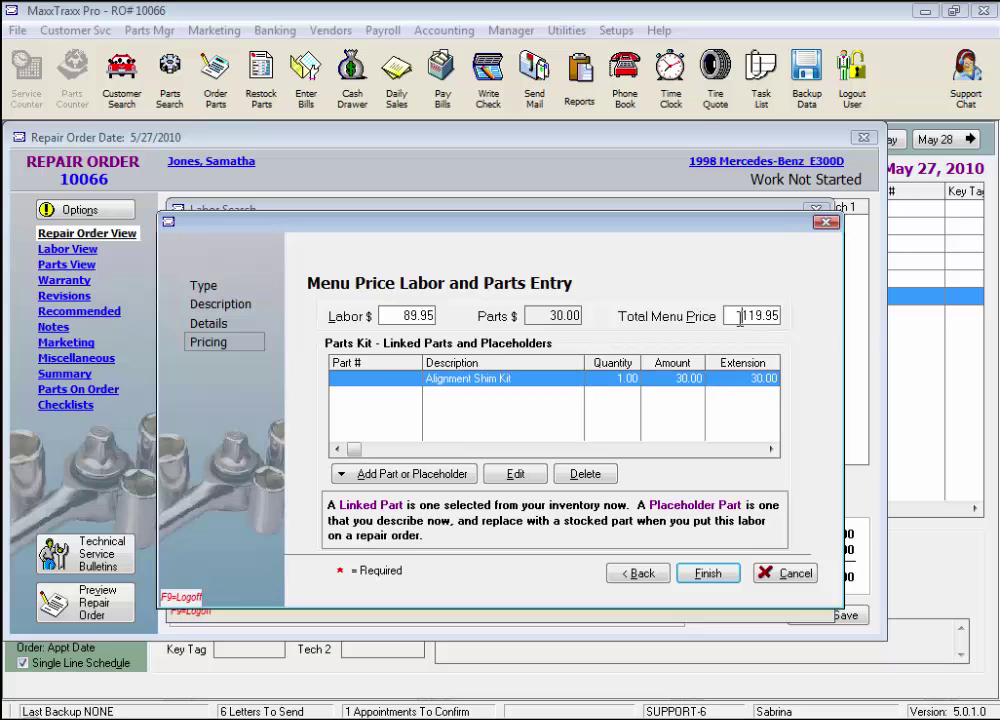
# Step: Finish the ALI HT labor at a 119.95 total menu price, close the Labor Search, and bring up the repair order's save options
pyautogui.doubleClick(743, 317)
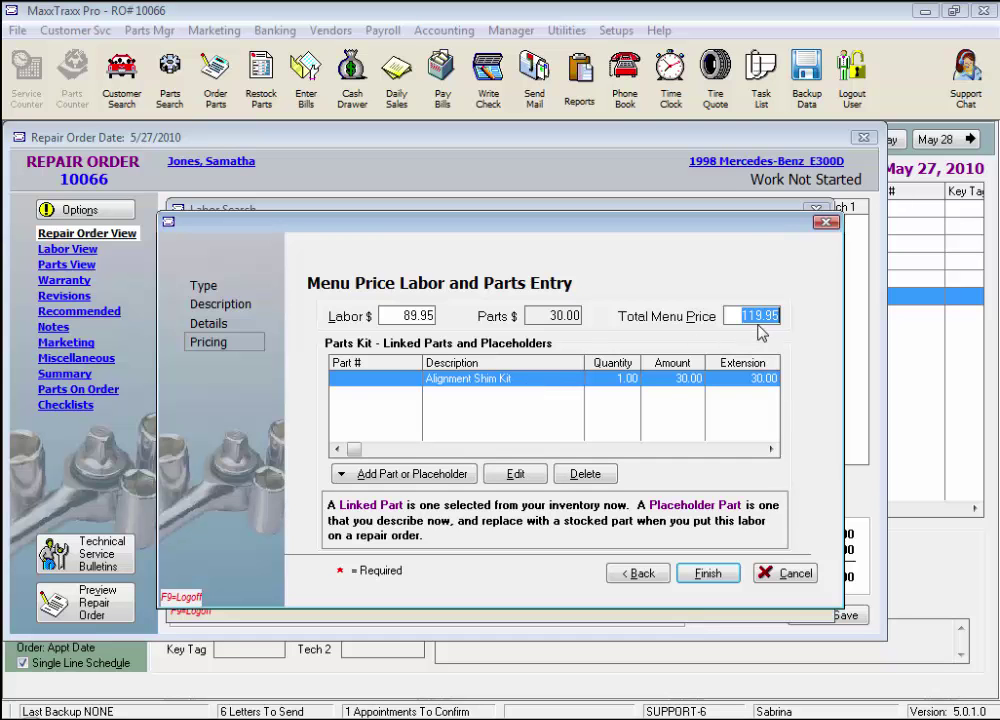
pyautogui.click(717, 575)
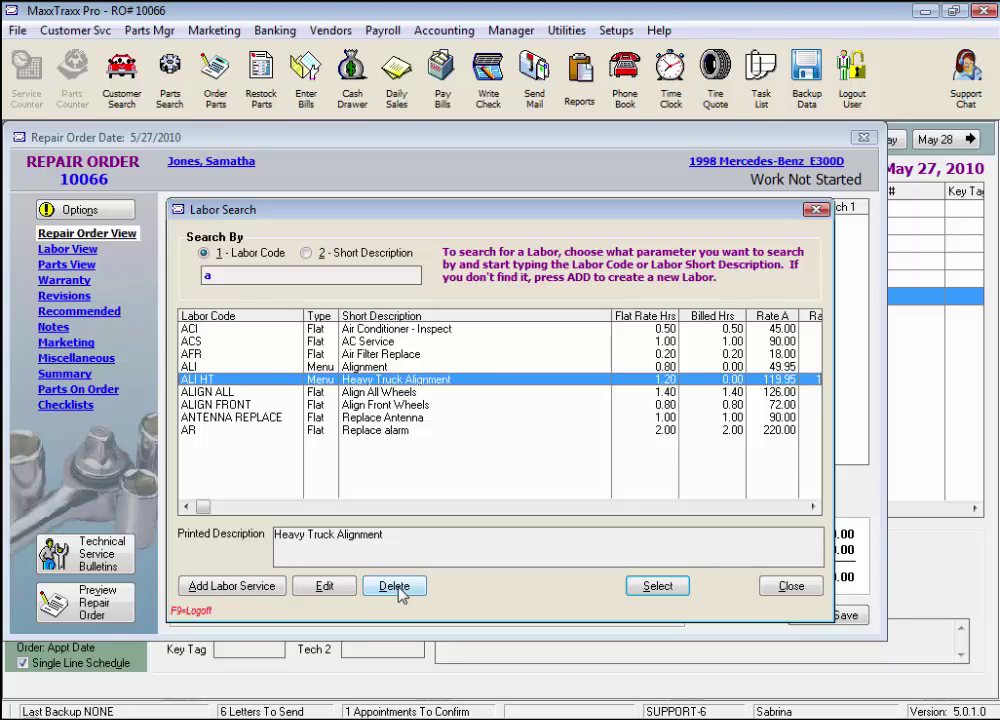
pyautogui.click(785, 590)
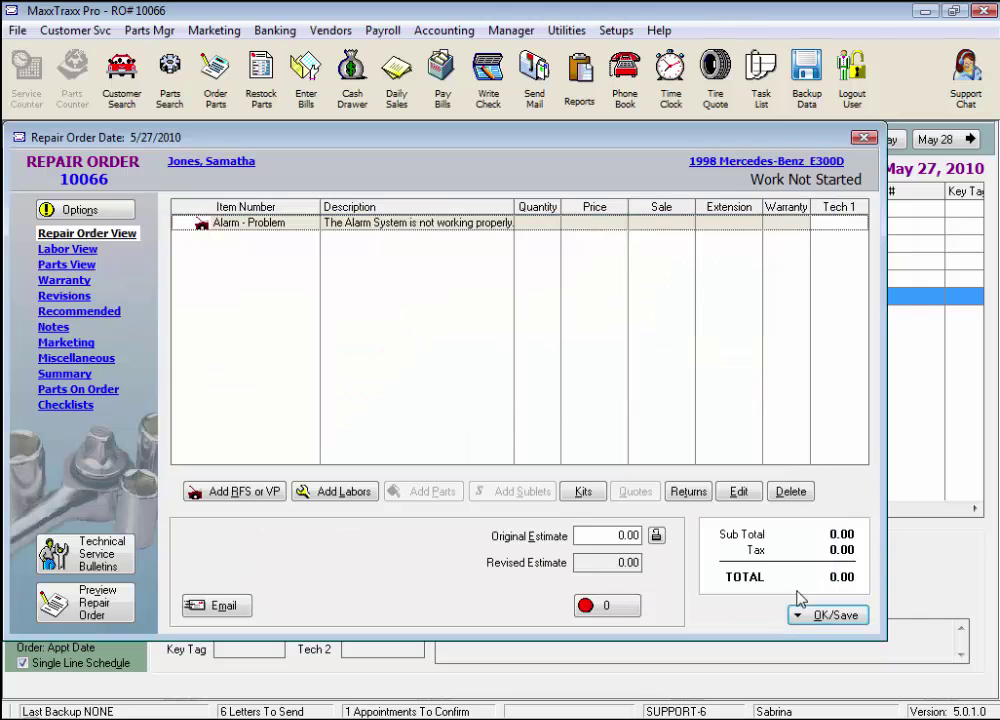
pyautogui.click(824, 618)
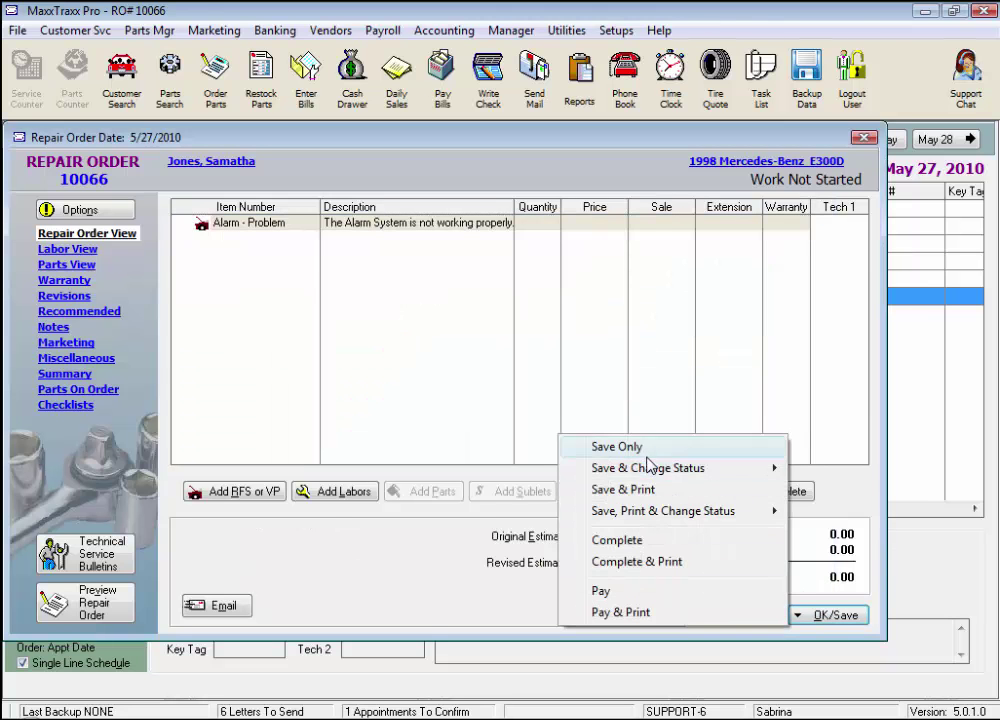